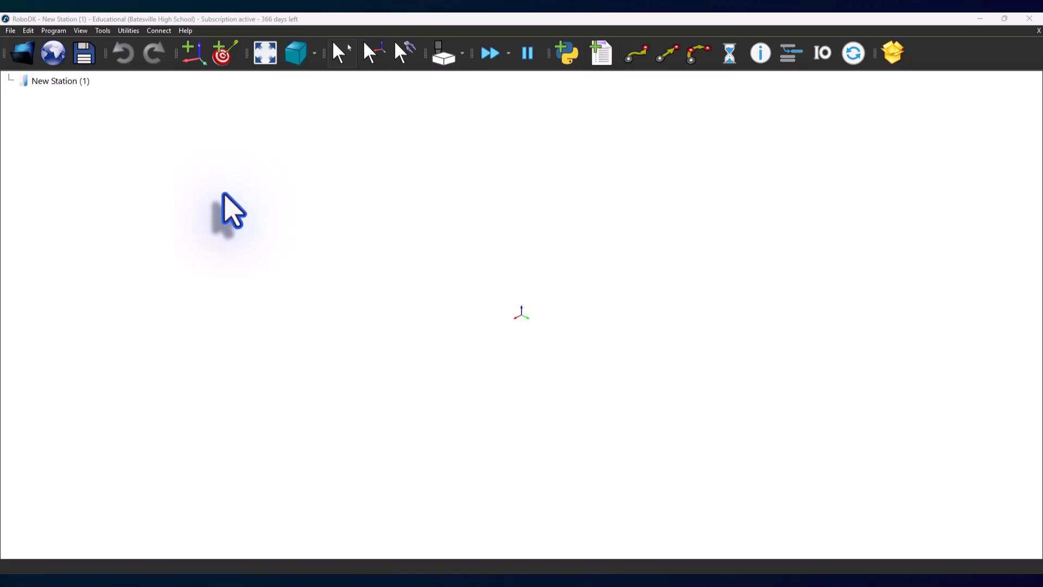
# Step: Open the ADM_322_CollisionAnalysis station from the Downloads folder and frame the VEX workcell in the 3D view
pyautogui.click(25, 55)
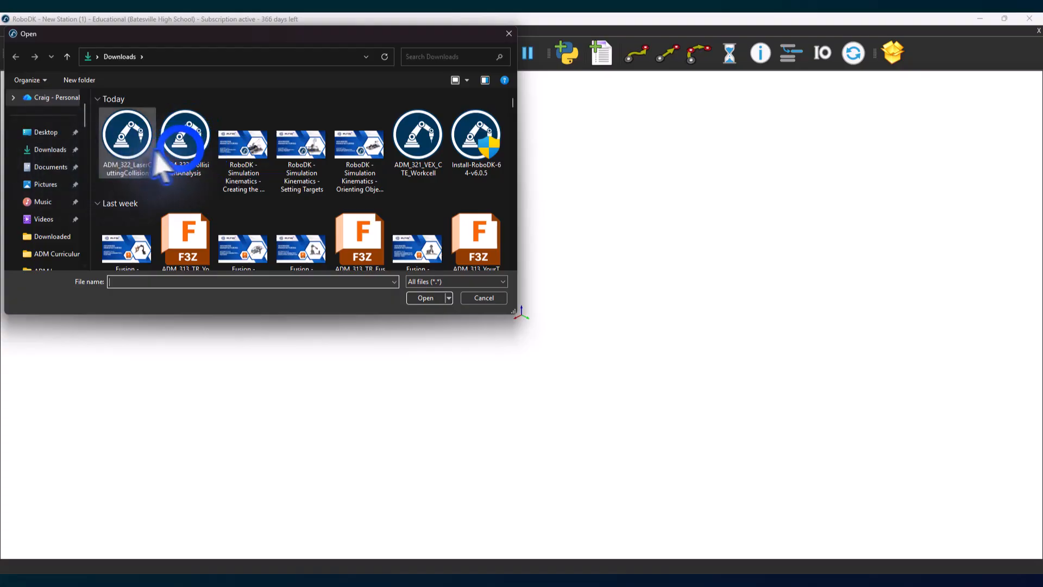
pyautogui.click(181, 152)
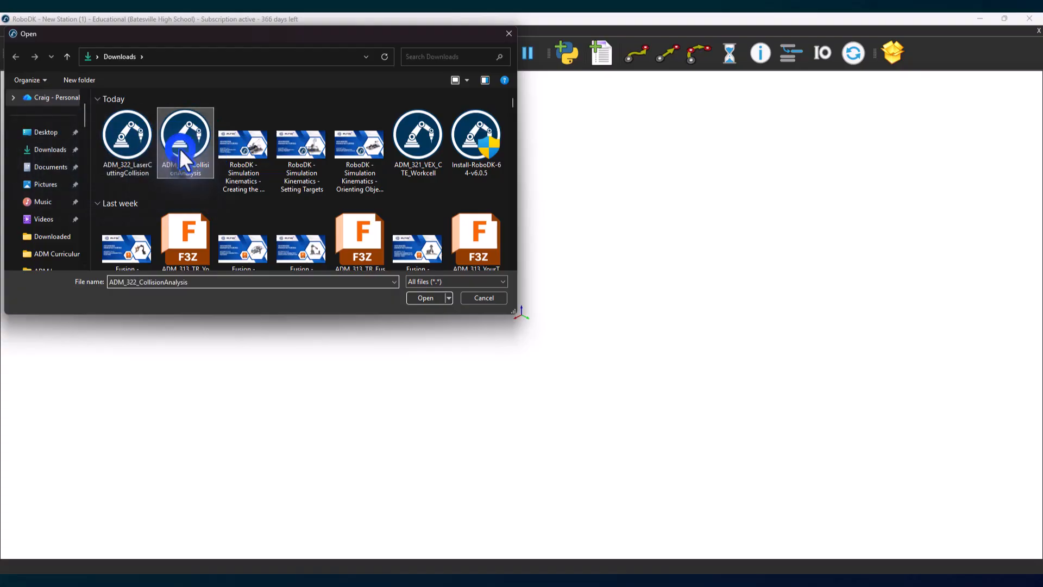
pyautogui.click(421, 297)
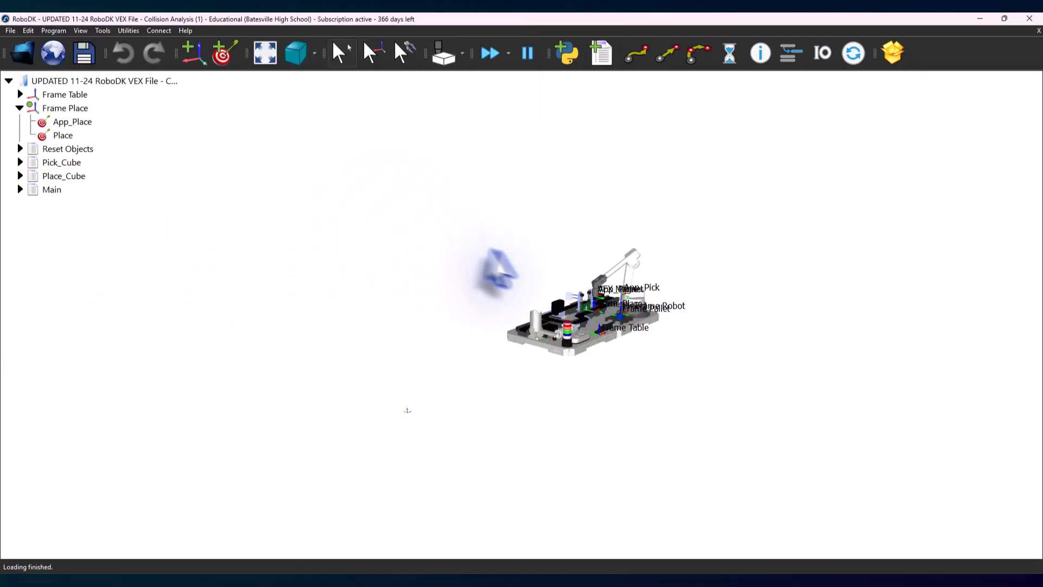
pyautogui.moveTo(542, 266); pyautogui.dragTo(467, 251, button='middle')
pyautogui.scroll(7, 529, 274)
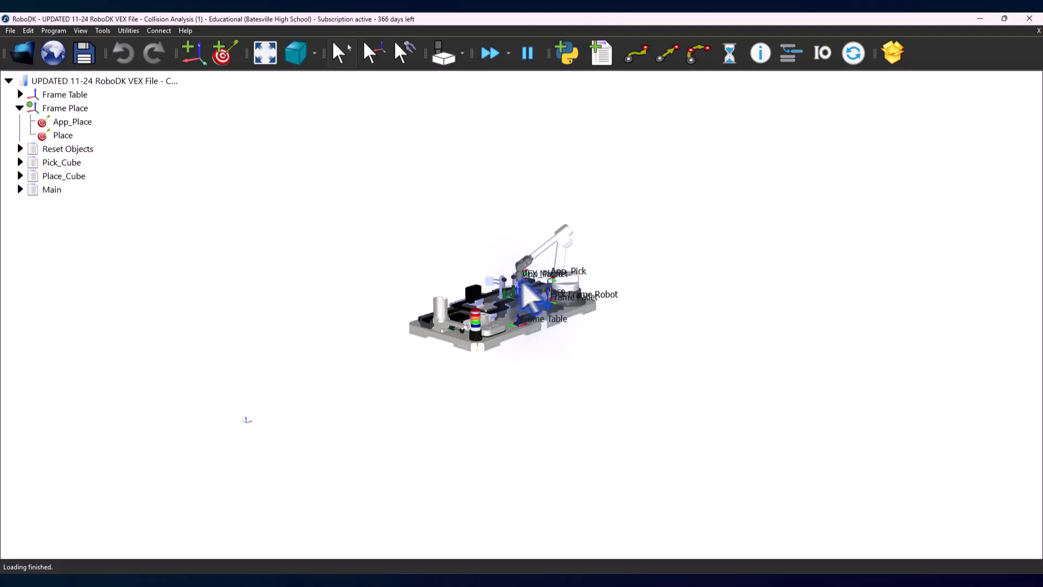
pyautogui.scroll(5, 524, 293)
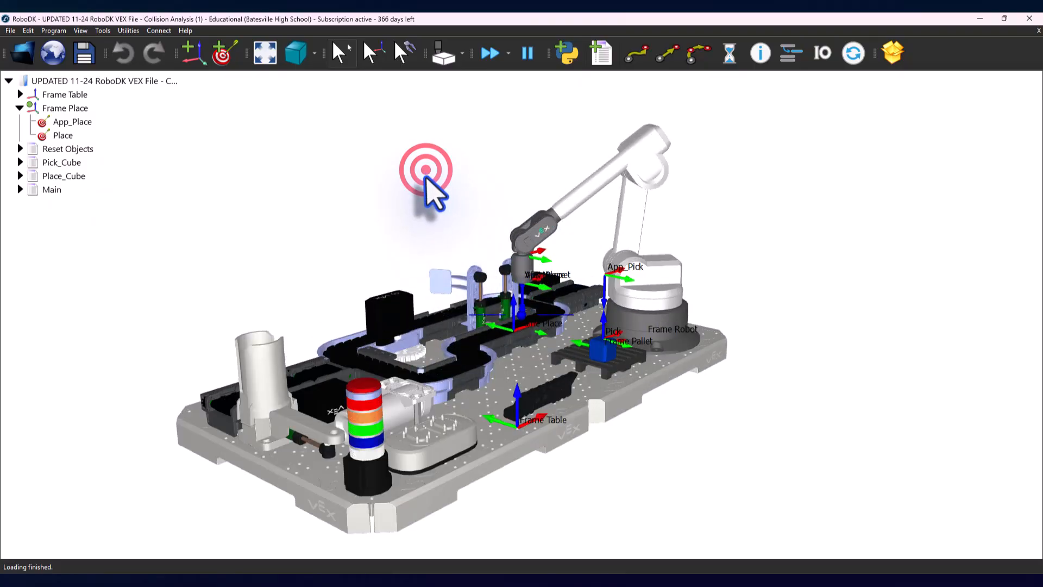
pyautogui.scroll(2, 427, 196)
pyautogui.moveTo(429, 206); pyautogui.dragTo(399, 209)
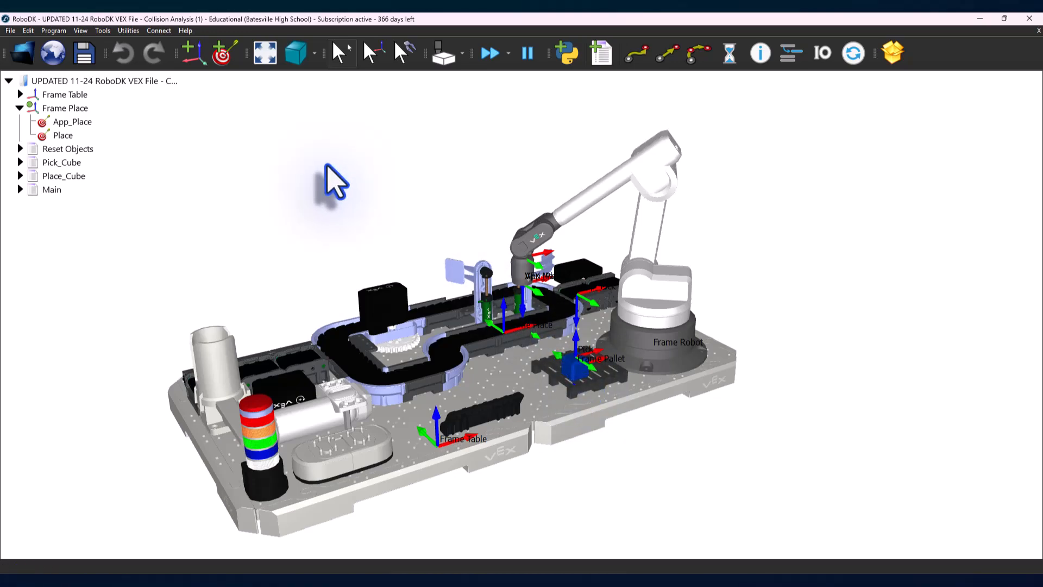
pyautogui.moveTo(346, 218); pyautogui.dragTo(347, 204, button='middle')
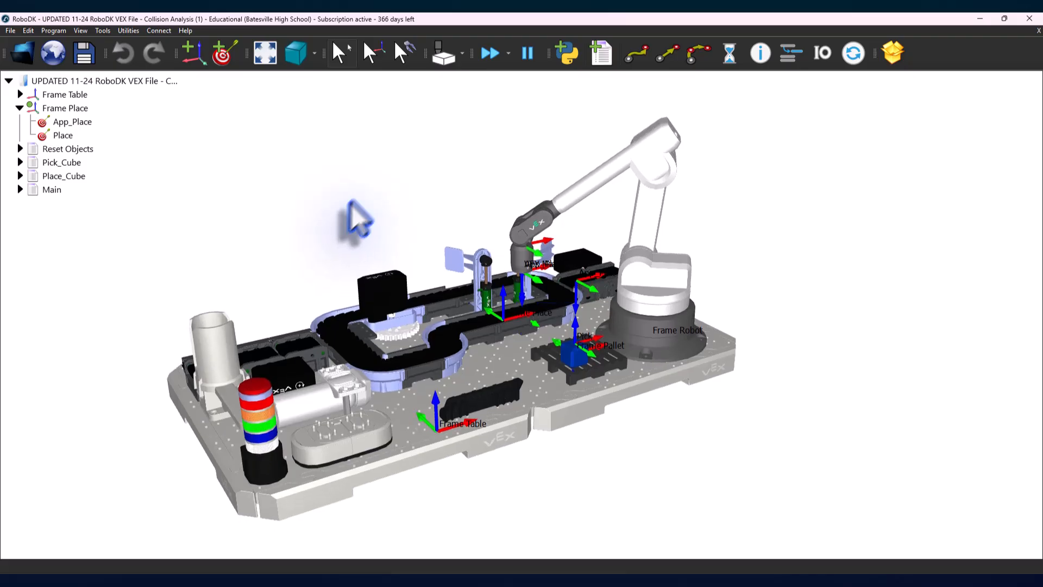
# Step: Enable collision checking briefly to see its effect on the robot's current pose, and disable it again
pyautogui.click(445, 60)
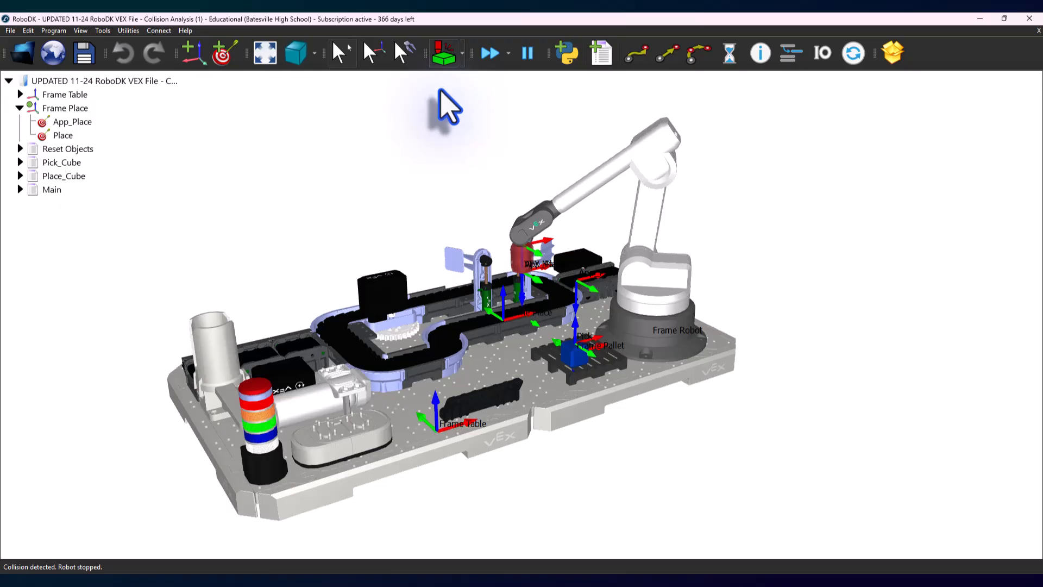
pyautogui.click(443, 54)
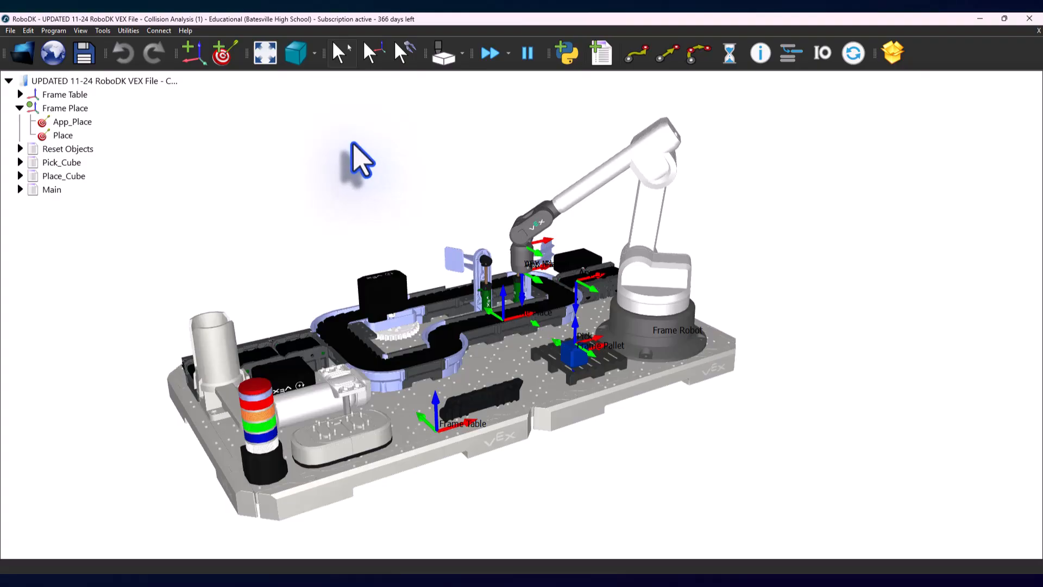
# Step: Run the Main program without collision checking and scrub its simulation forward from the start to the last frame
pyautogui.doubleClick(60, 192)
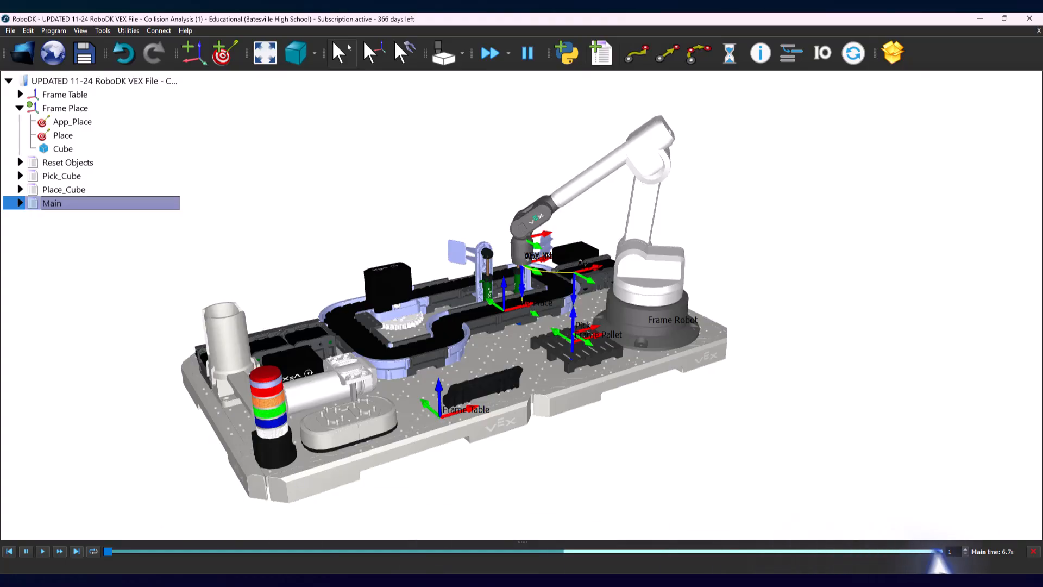
pyautogui.click(954, 551)
pyautogui.click(963, 550)
pyautogui.click(963, 551)
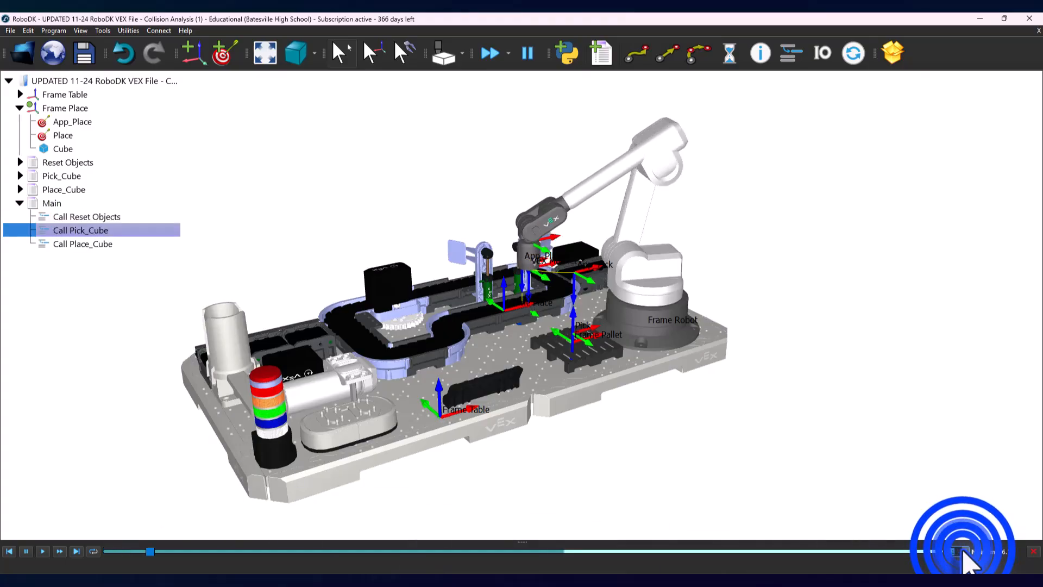
pyautogui.click(963, 551)
pyautogui.click(963, 551)
pyautogui.click(963, 551)
pyautogui.click(965, 551)
pyautogui.click(965, 550)
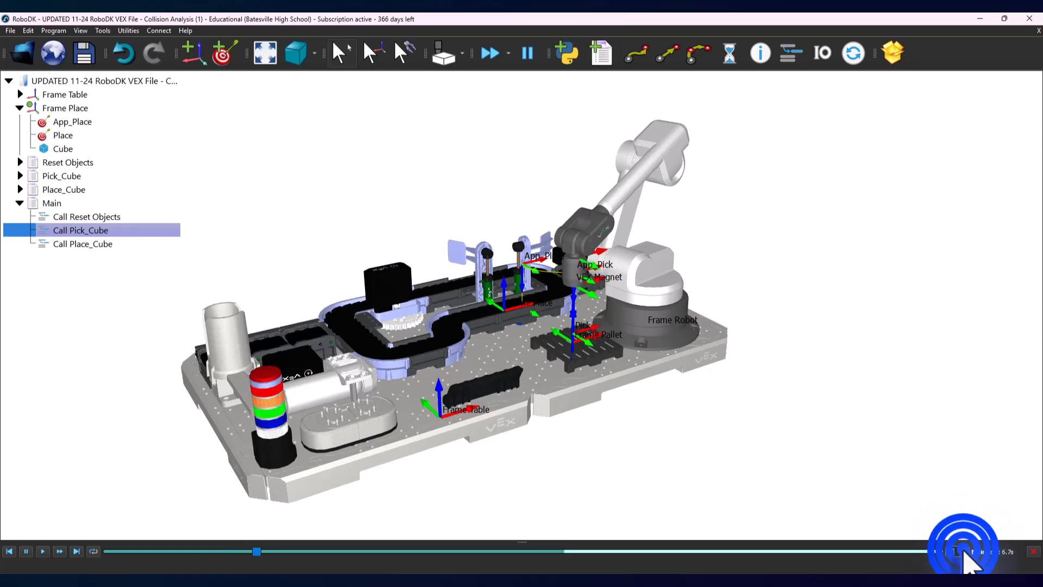
pyautogui.click(965, 551)
pyautogui.click(965, 552)
pyautogui.click(965, 551)
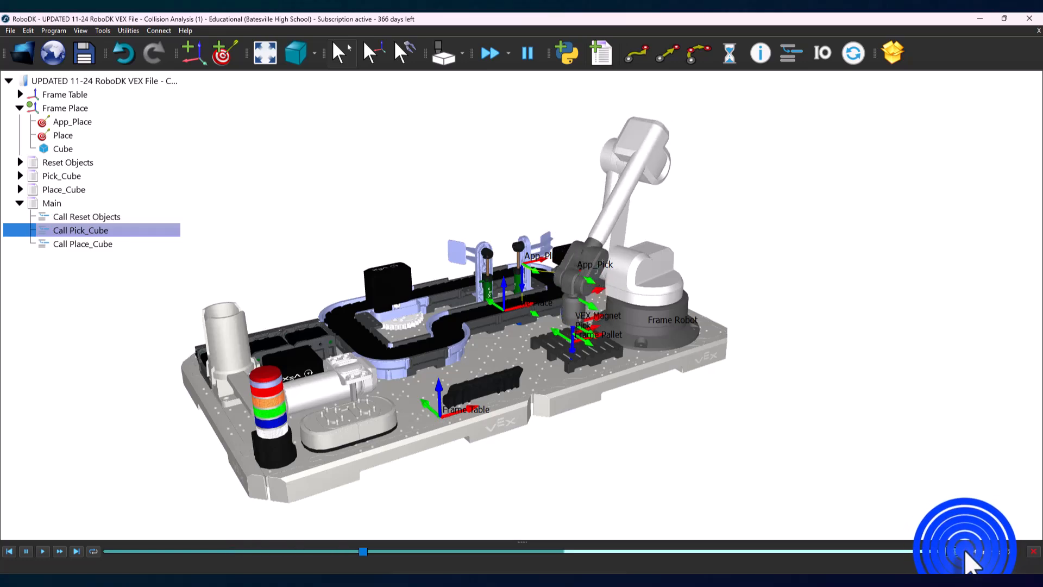
pyautogui.click(965, 551)
pyautogui.click(965, 551)
pyautogui.click(965, 551)
pyautogui.click(964, 551)
pyautogui.click(965, 551)
pyautogui.click(965, 551)
pyautogui.click(964, 550)
pyautogui.click(965, 551)
pyautogui.click(965, 550)
pyautogui.click(964, 551)
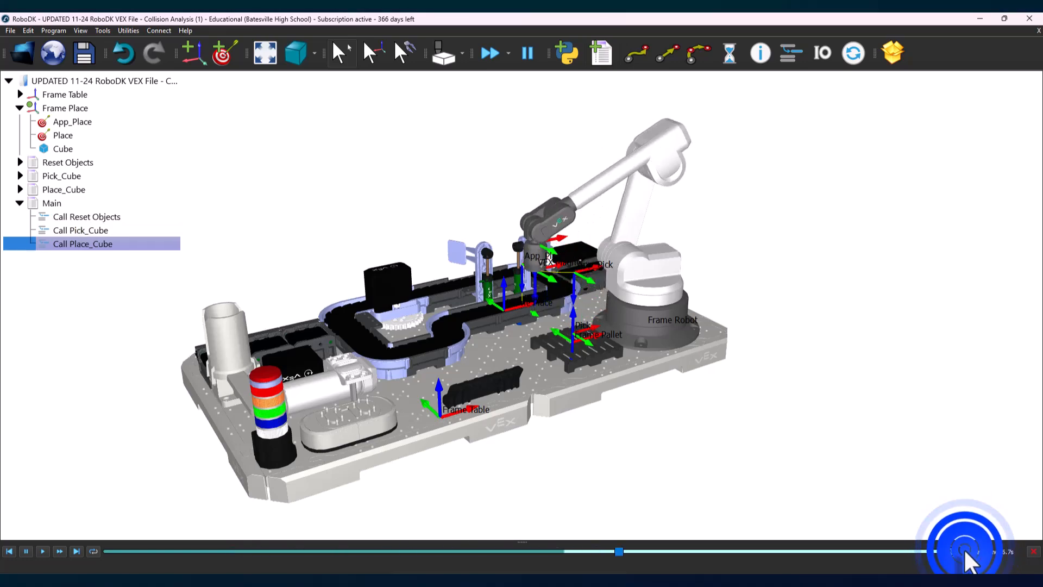
pyautogui.click(965, 551)
pyautogui.click(964, 551)
pyautogui.click(964, 551)
pyautogui.click(965, 551)
pyautogui.moveTo(725, 551); pyautogui.dragTo(943, 550)
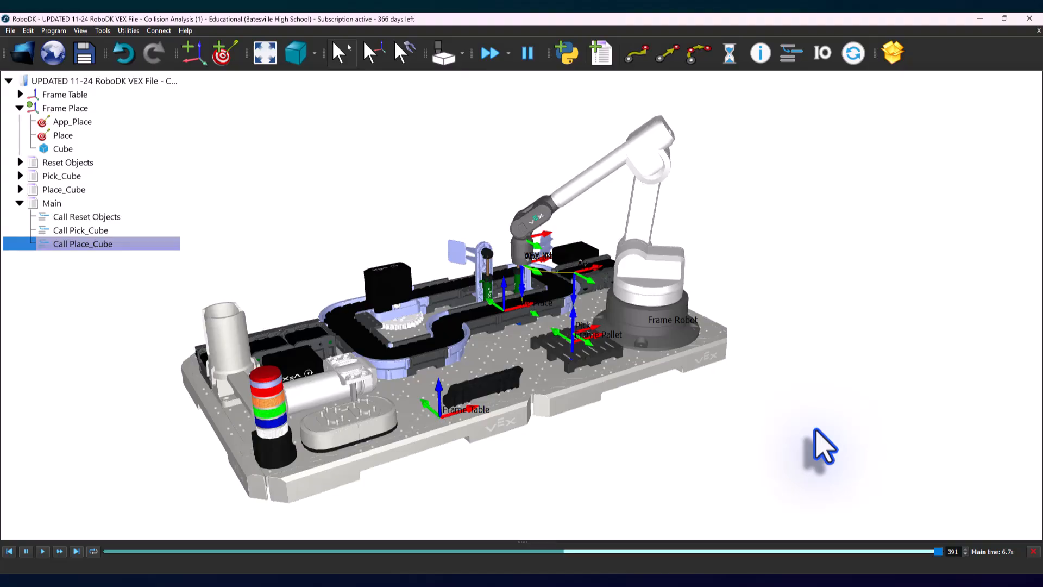
# Step: Enable collision checking, run the Main program, and inspect the magnet tool at the end of the robot arm
pyautogui.click(445, 54)
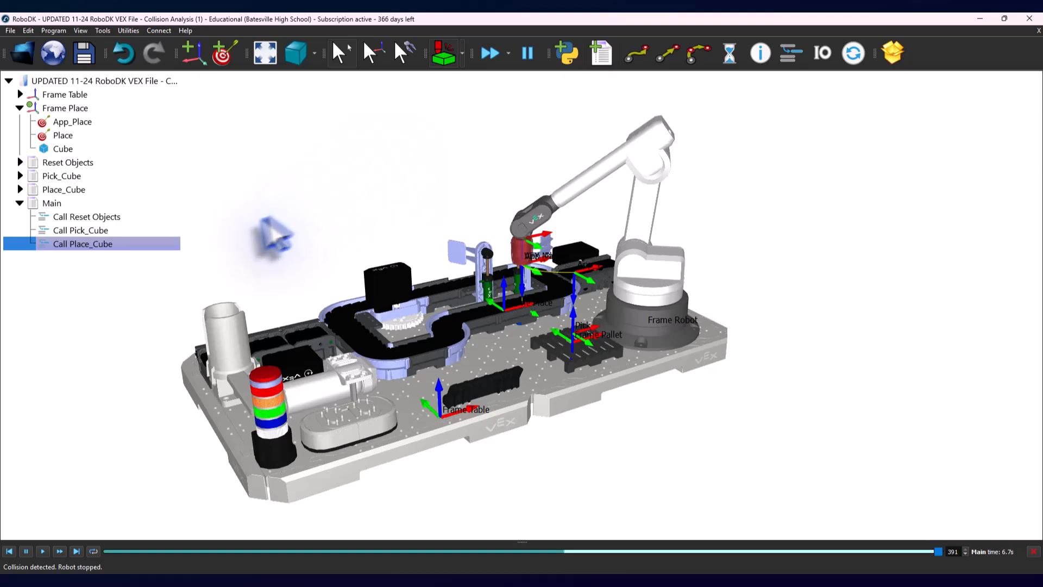
pyautogui.click(42, 550)
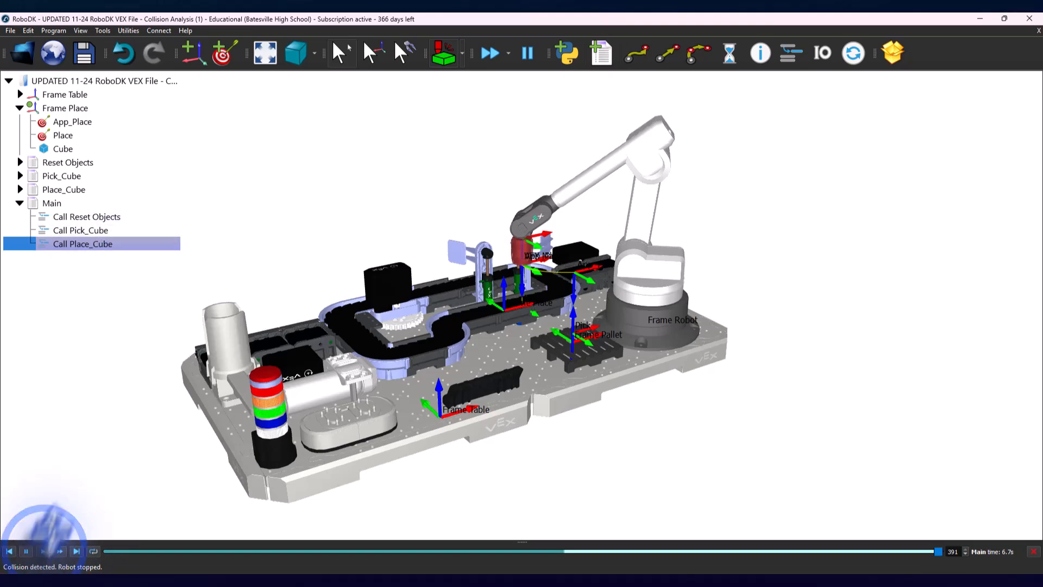
pyautogui.rightClick(64, 201)
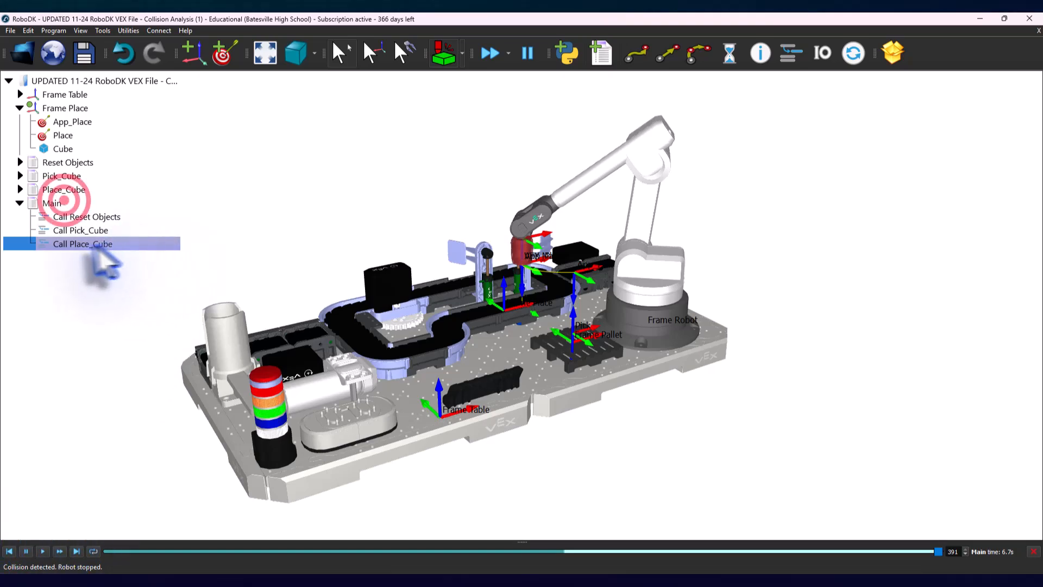
pyautogui.rightClick(65, 201)
pyautogui.click(88, 214)
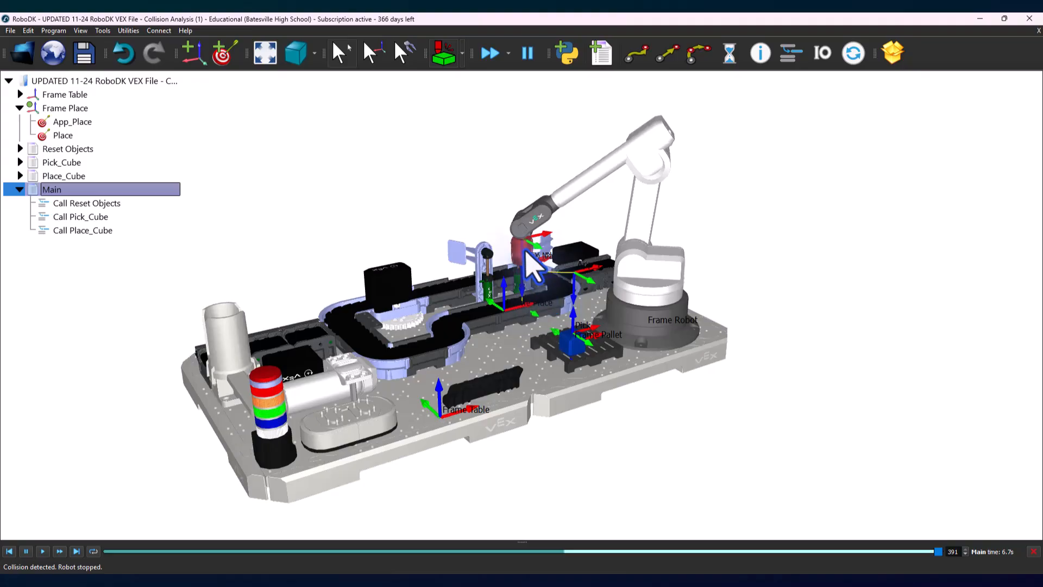
pyautogui.scroll(5, 518, 247)
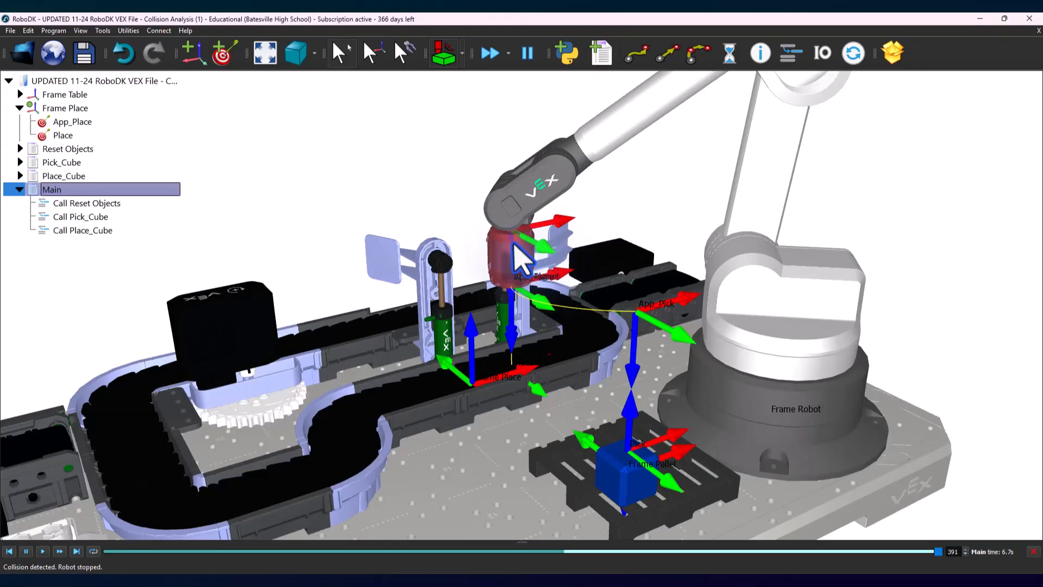
pyautogui.scroll(3, 516, 247)
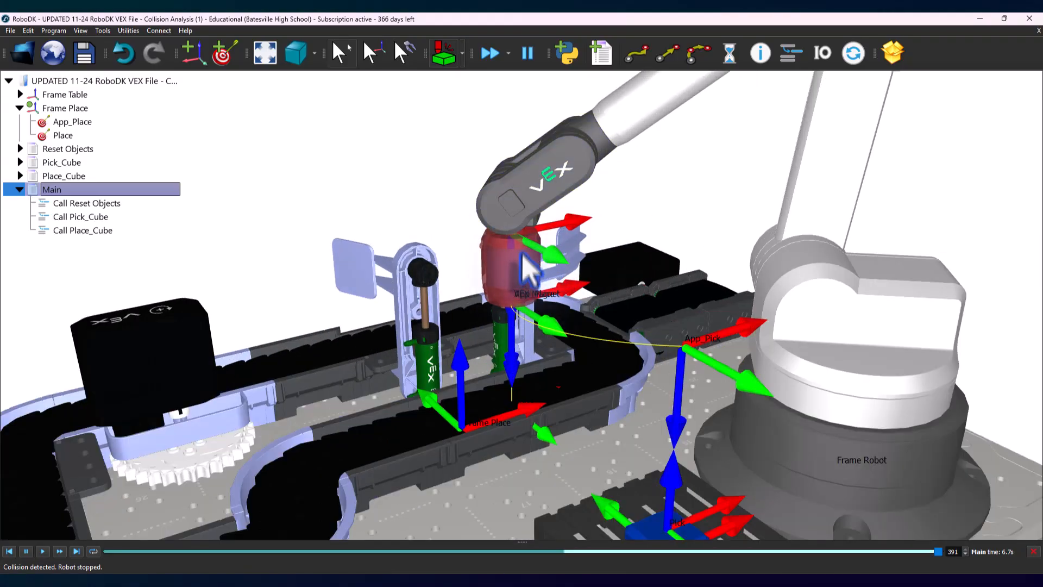
pyautogui.scroll(-5, 413, 215)
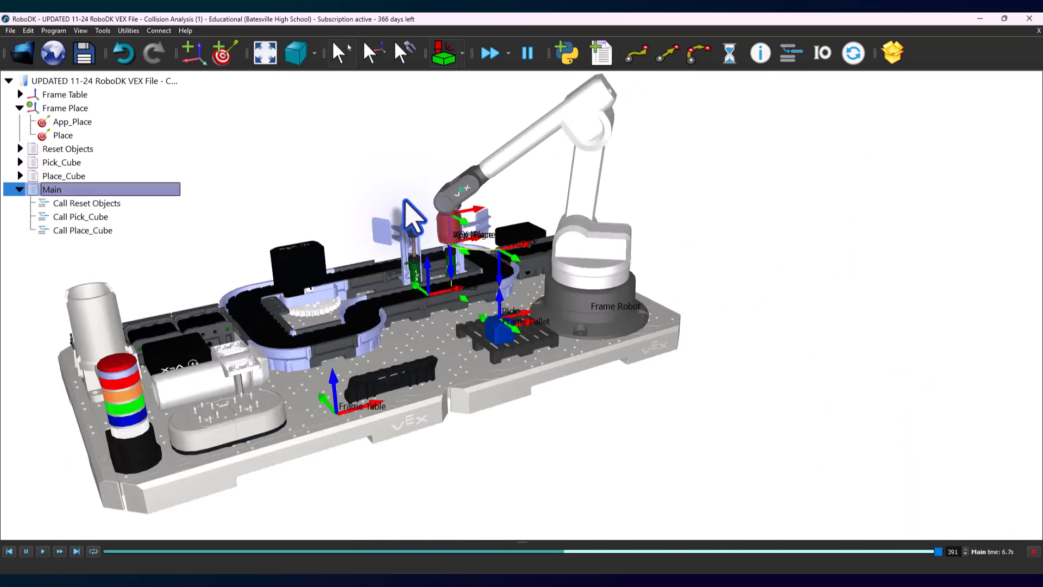
pyautogui.scroll(-2, 405, 201)
pyautogui.moveTo(389, 178); pyautogui.dragTo(446, 212, button='middle')
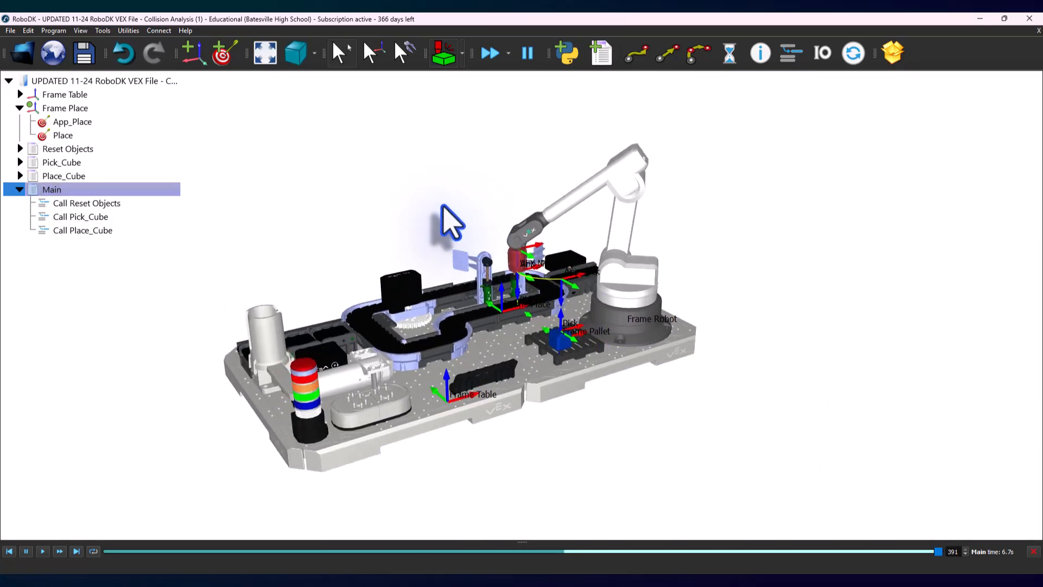
# Step: In the collision map, turn off collision checking between VEX Magnet and VEX CTE (J6)
pyautogui.click(462, 53)
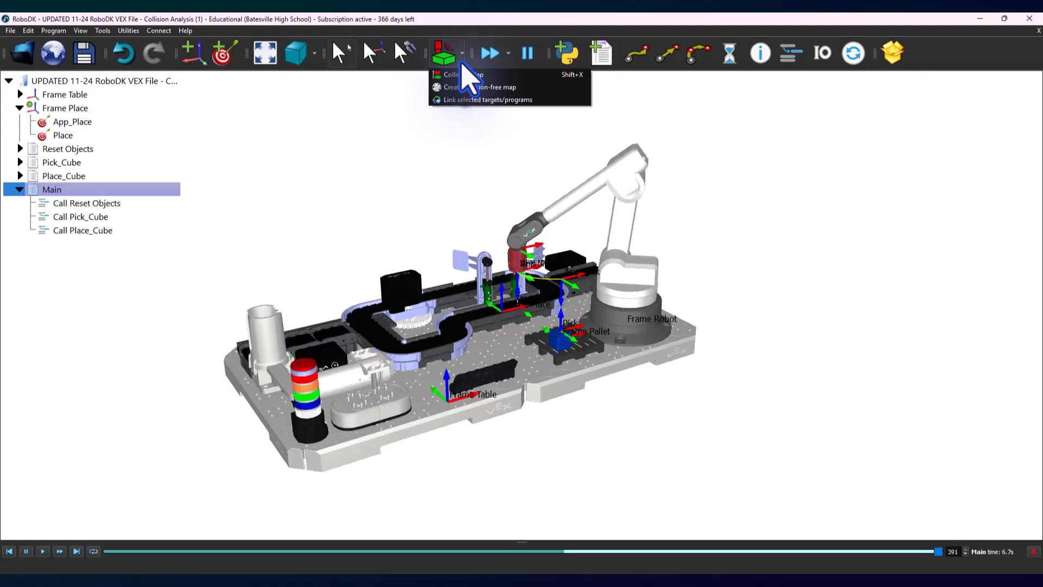
pyautogui.click(448, 74)
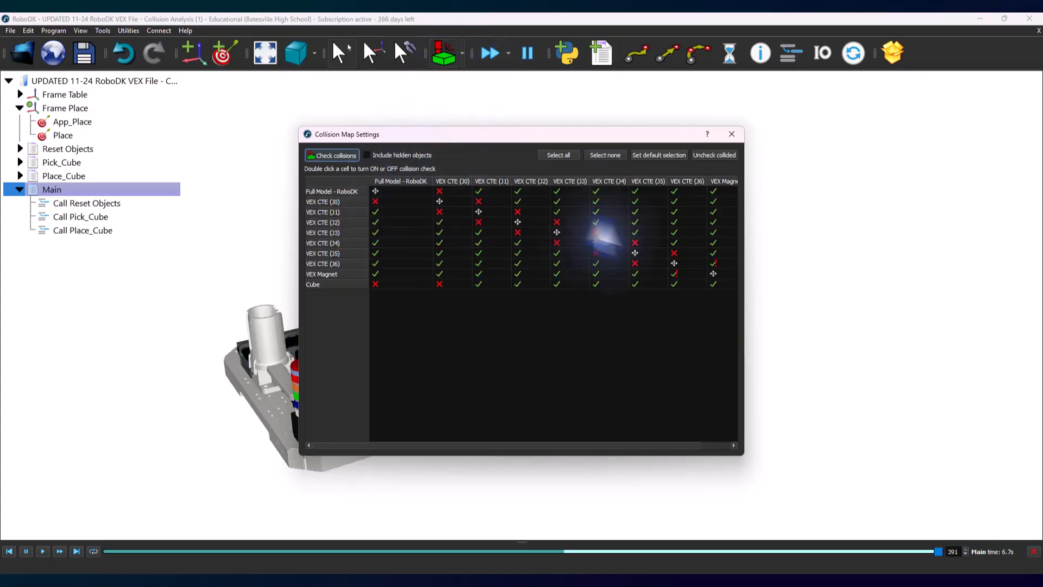
pyautogui.moveTo(743, 228); pyautogui.dragTo(789, 228)
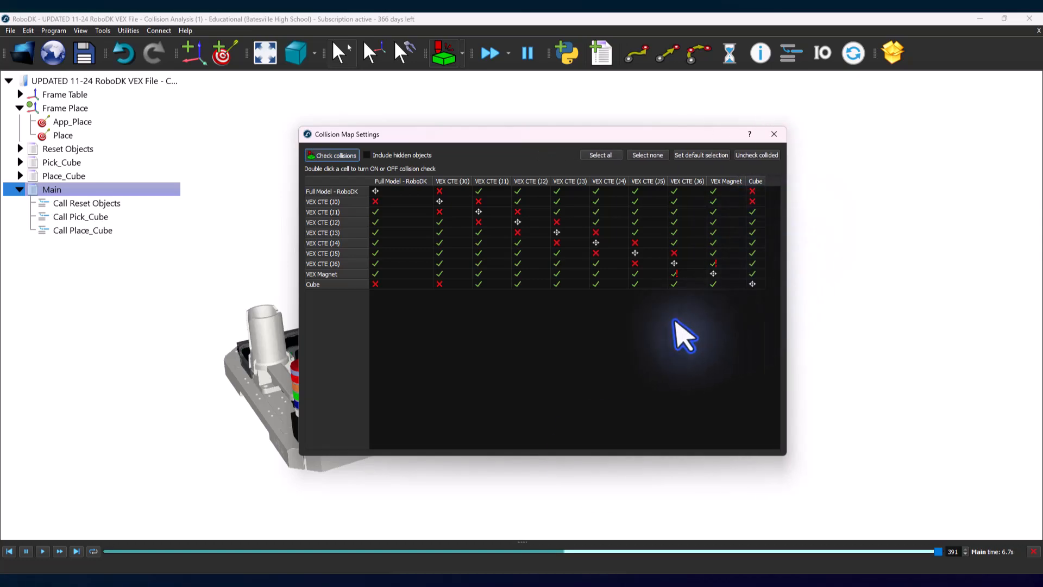
pyautogui.moveTo(605, 454); pyautogui.dragTo(613, 311)
pyautogui.moveTo(611, 127); pyautogui.dragTo(232, 105)
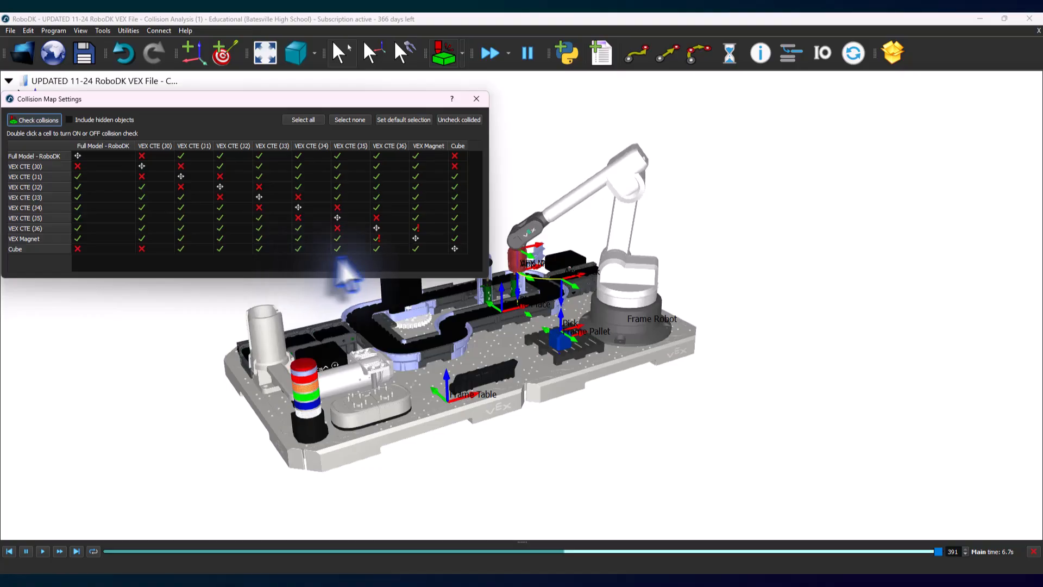
pyautogui.doubleClick(377, 239)
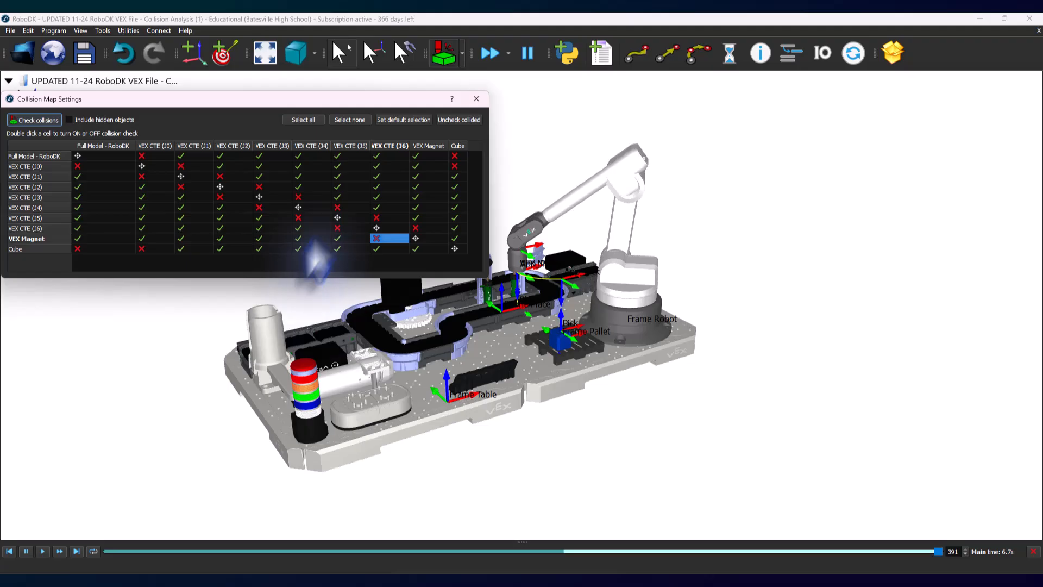
pyautogui.click(476, 98)
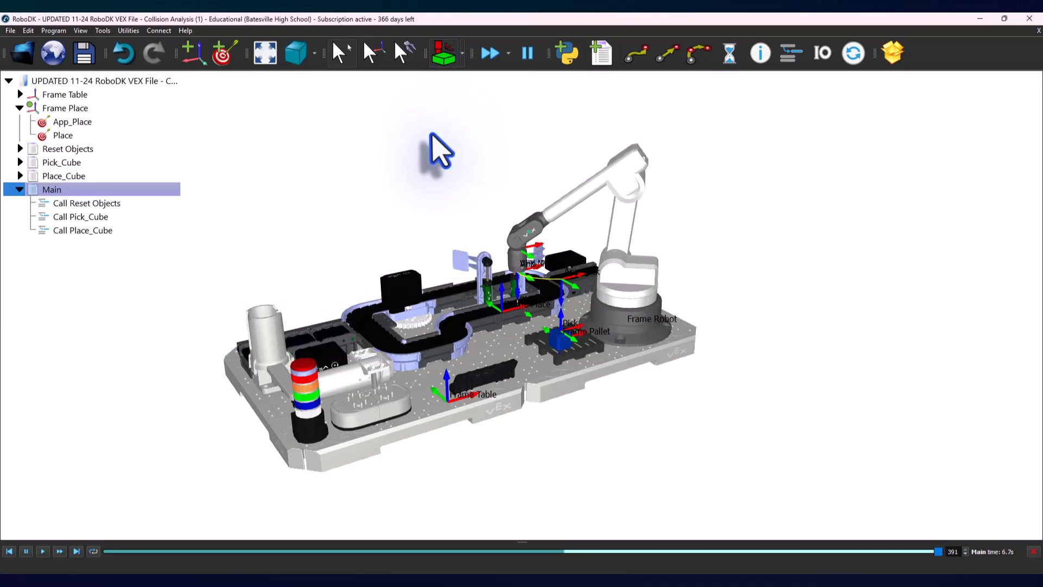
# Step: Replay the Main program from the start with collision checking enabled and inspect the magnet and cube at the pallet
pyautogui.click(42, 551)
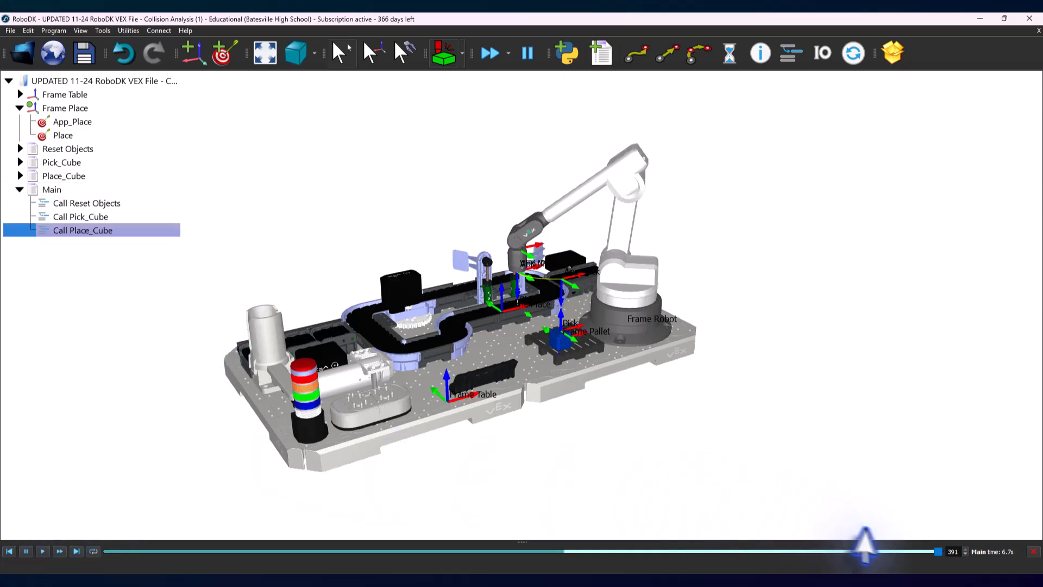
pyautogui.click(16, 546)
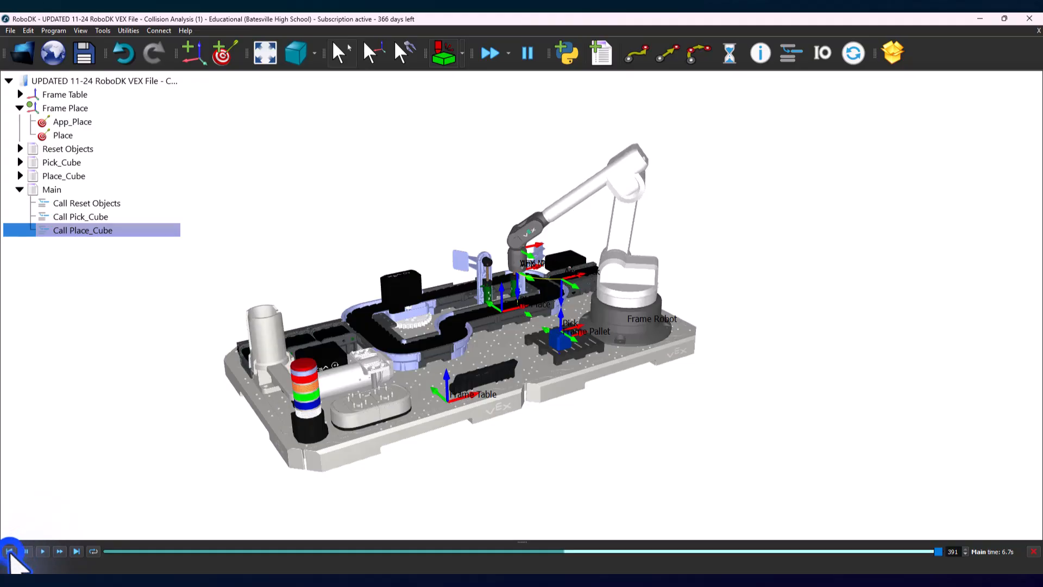
pyautogui.click(42, 551)
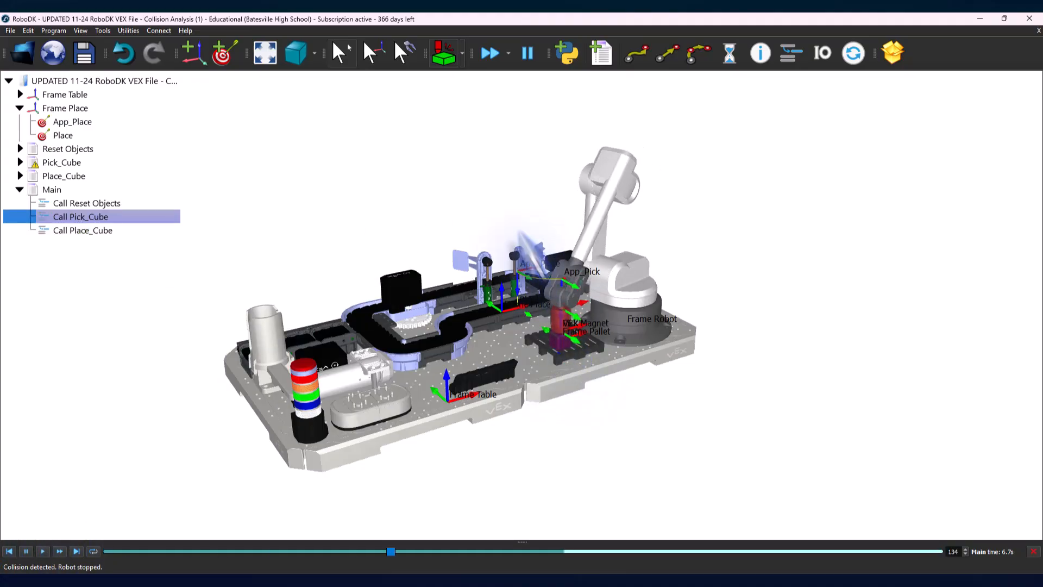
pyautogui.scroll(2, 595, 359)
pyautogui.scroll(3, 589, 343)
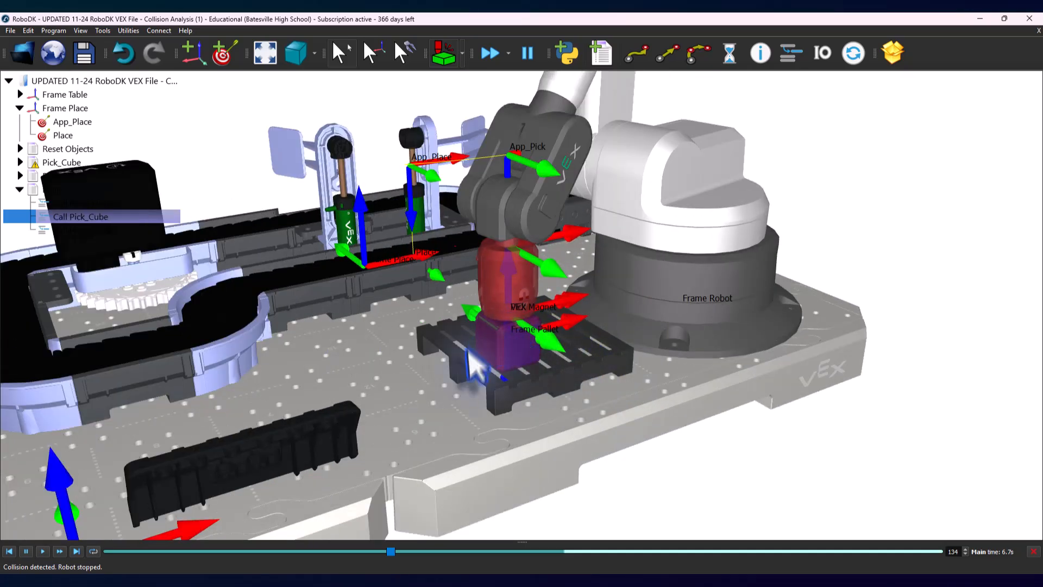
pyautogui.scroll(-5, 540, 373)
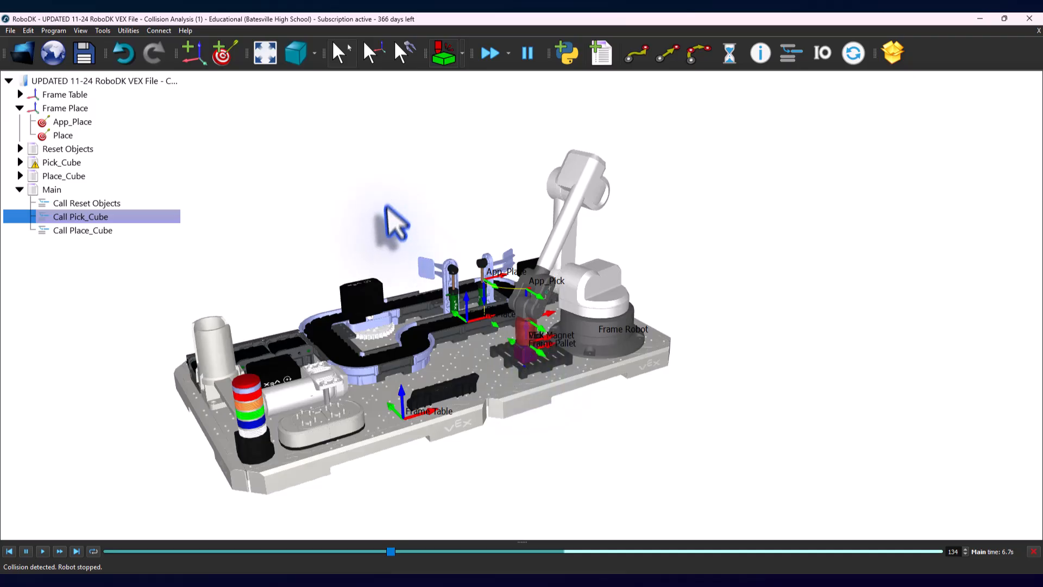
pyautogui.moveTo(386, 207); pyautogui.dragTo(391, 191, button='middle')
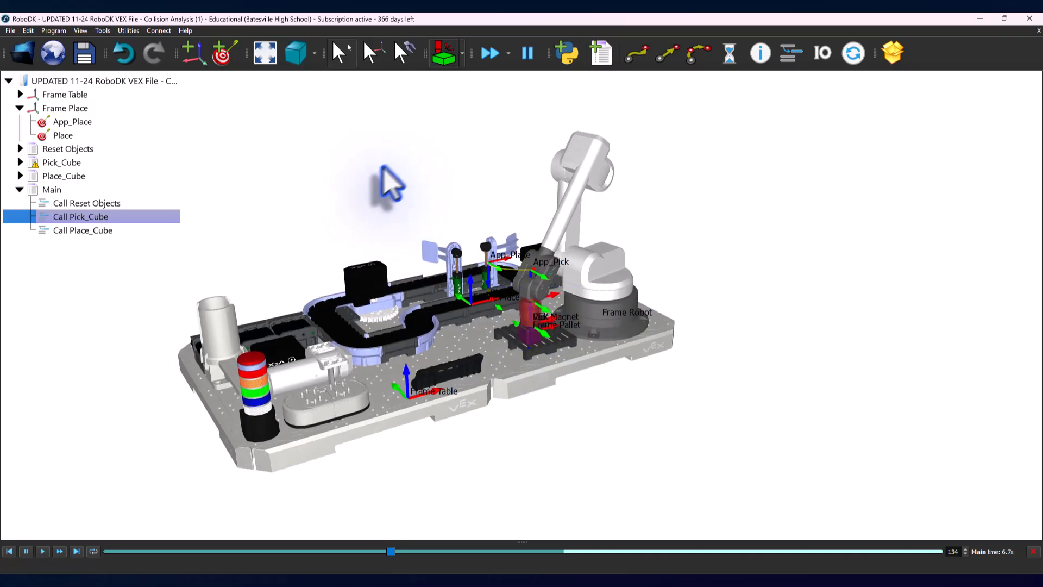
# Step: In the collision map, turn off collision checking between Cube and VEX Magnet
pyautogui.click(462, 53)
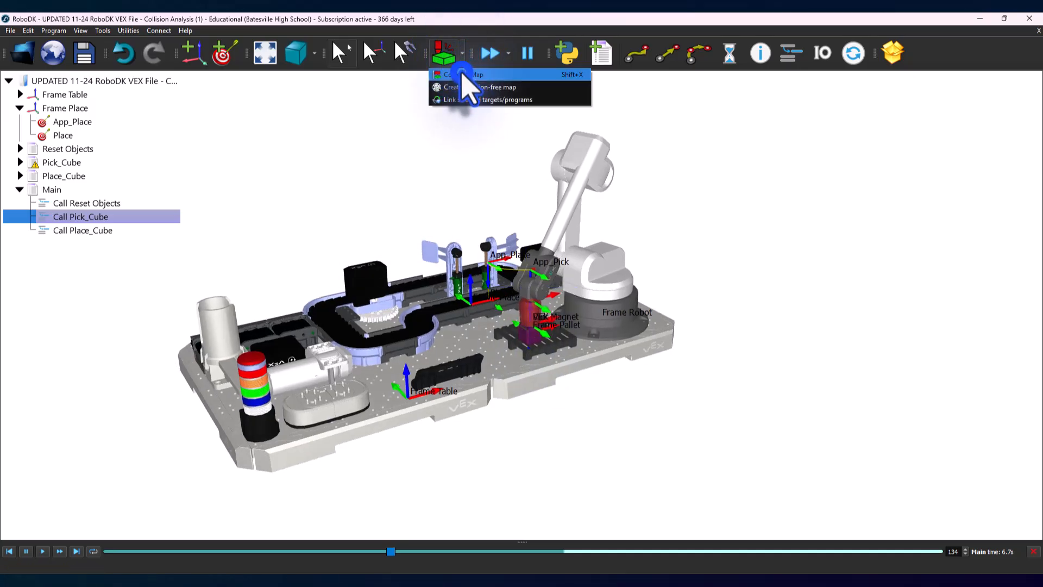
pyautogui.click(463, 75)
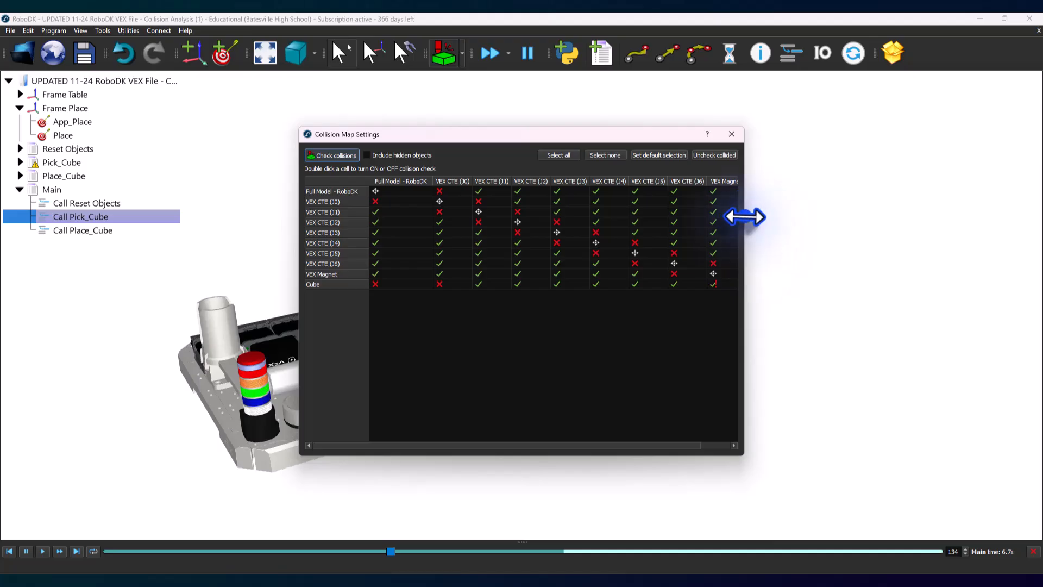
pyautogui.moveTo(744, 217); pyautogui.dragTo(798, 220)
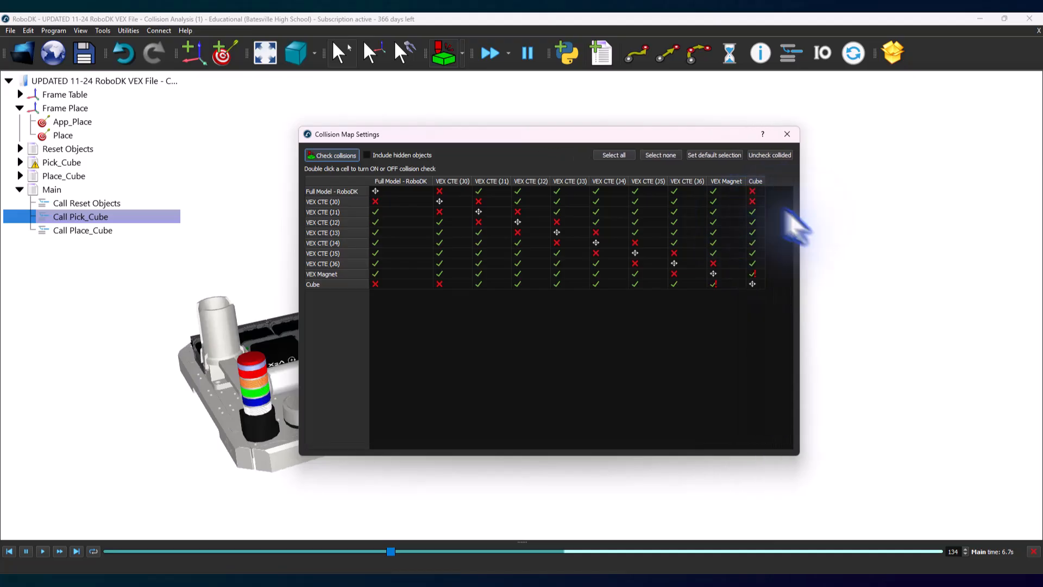
pyautogui.doubleClick(713, 283)
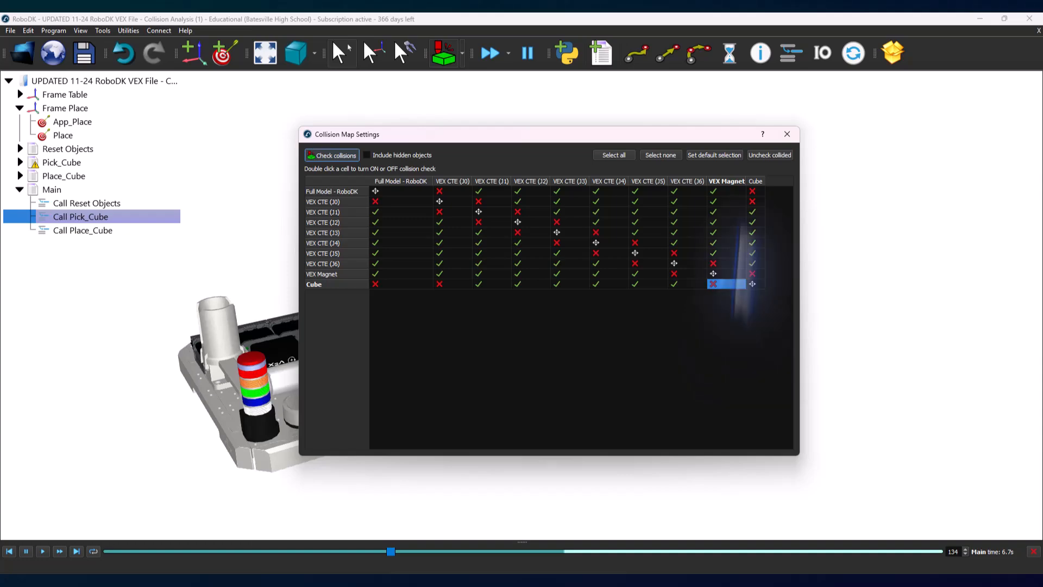
pyautogui.click(787, 135)
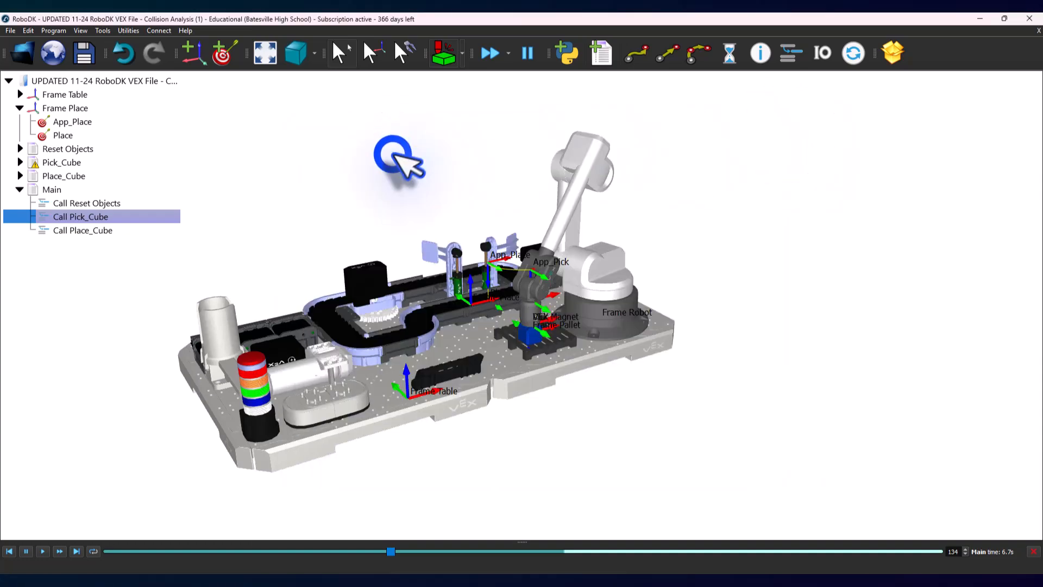
pyautogui.click(392, 155)
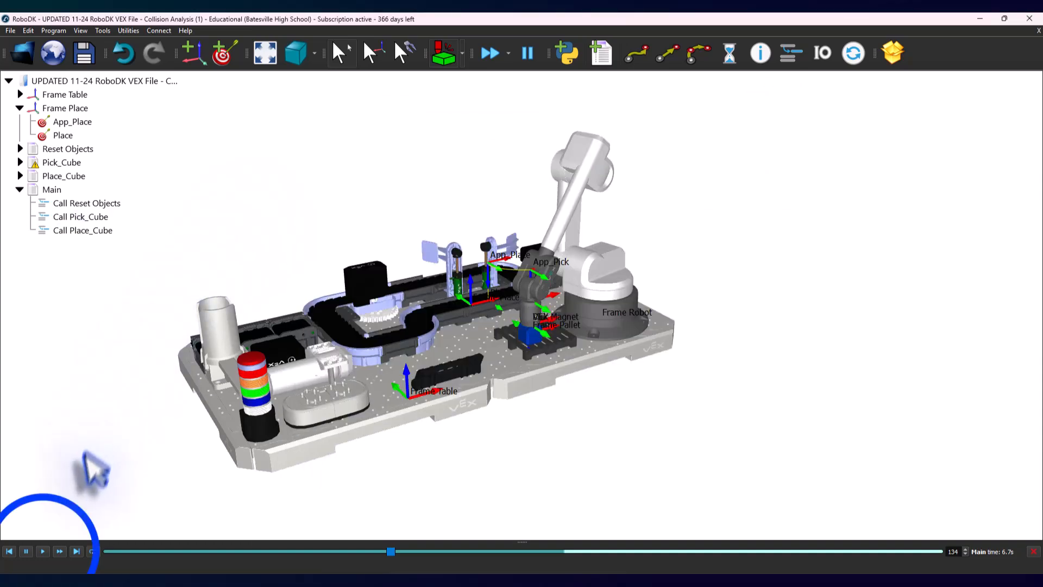
# Step: Resume the Main simulation with collision checking enabled and inspect the magnet tool and arm at the place position
pyautogui.click(42, 550)
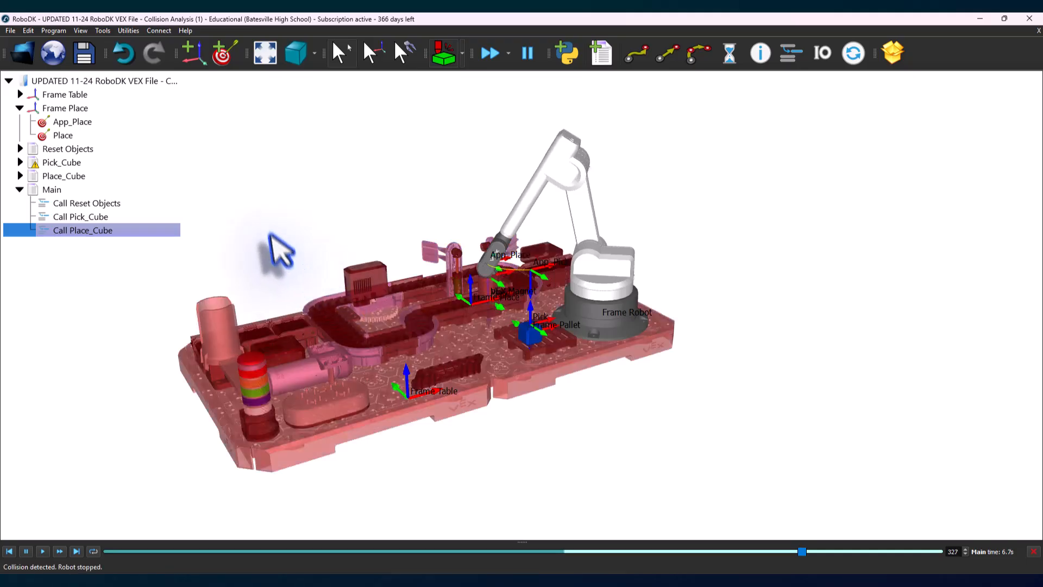
pyautogui.scroll(3, 508, 328)
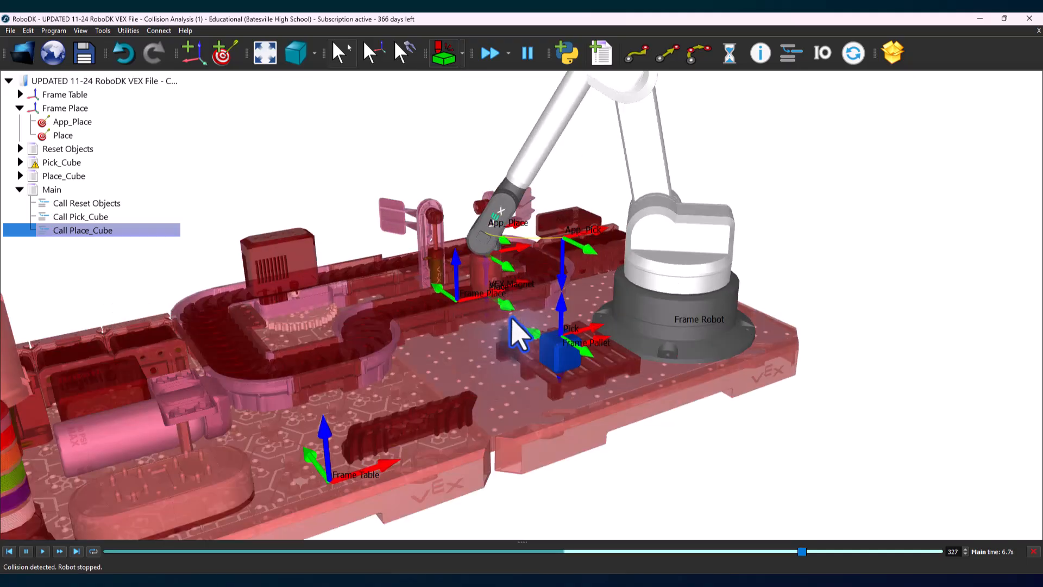
pyautogui.scroll(-2, 518, 334)
# Step: Try to restart the Main program from its first frame with collision checking still enabled
pyautogui.click(76, 189)
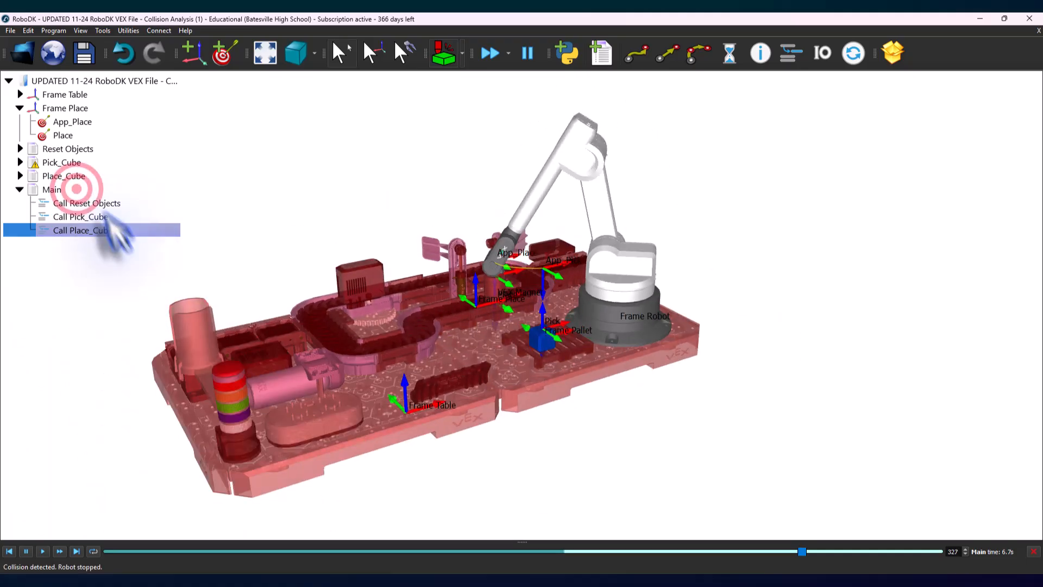
pyautogui.rightClick(76, 189)
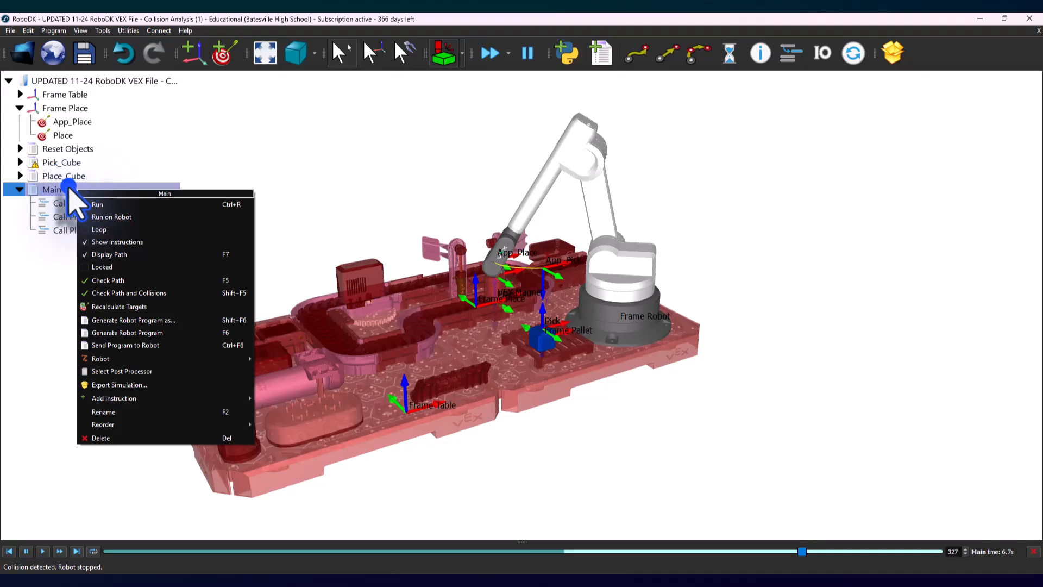
pyautogui.rightClick(63, 188)
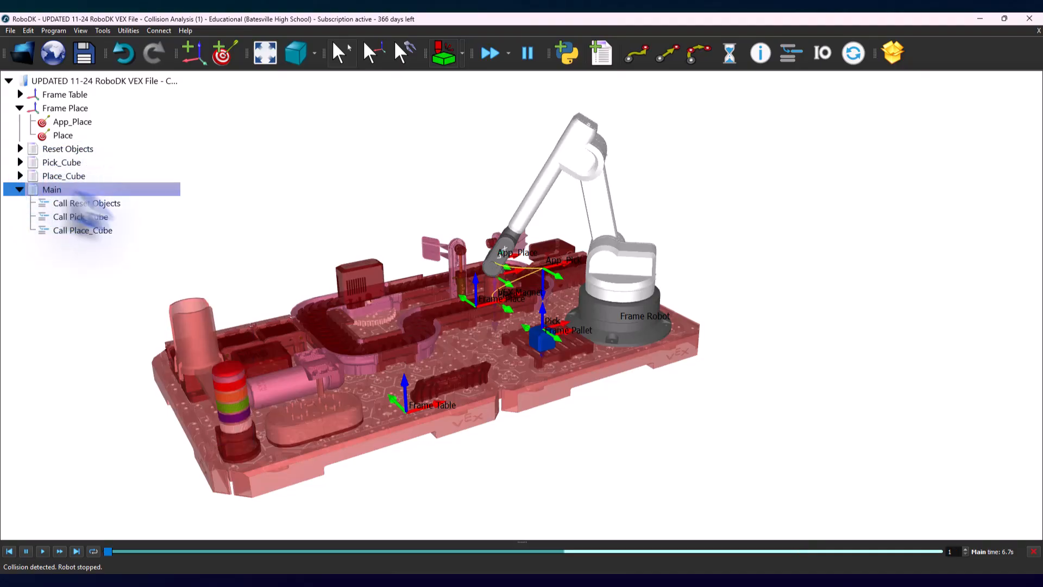
pyautogui.click(43, 551)
pyautogui.click(43, 551)
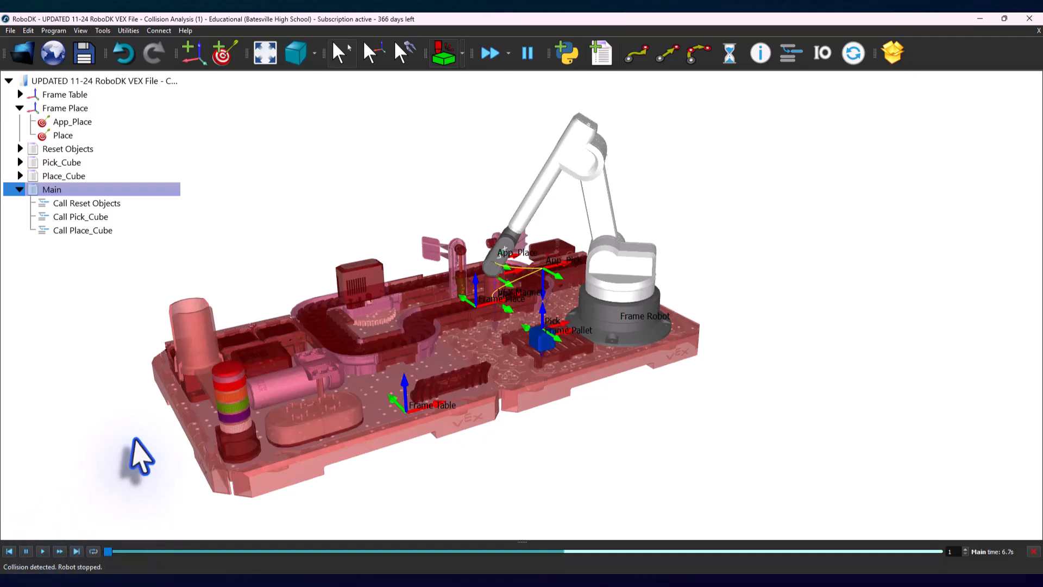
# Step: With collision checking turned off, run the Reset Objects program and the full Main program
pyautogui.click(445, 57)
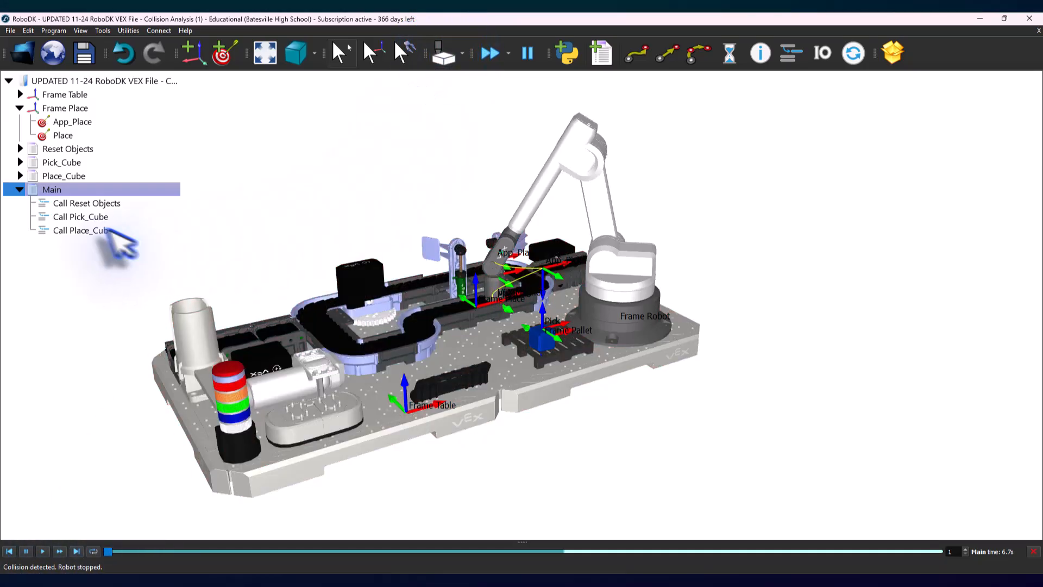
pyautogui.rightClick(64, 149)
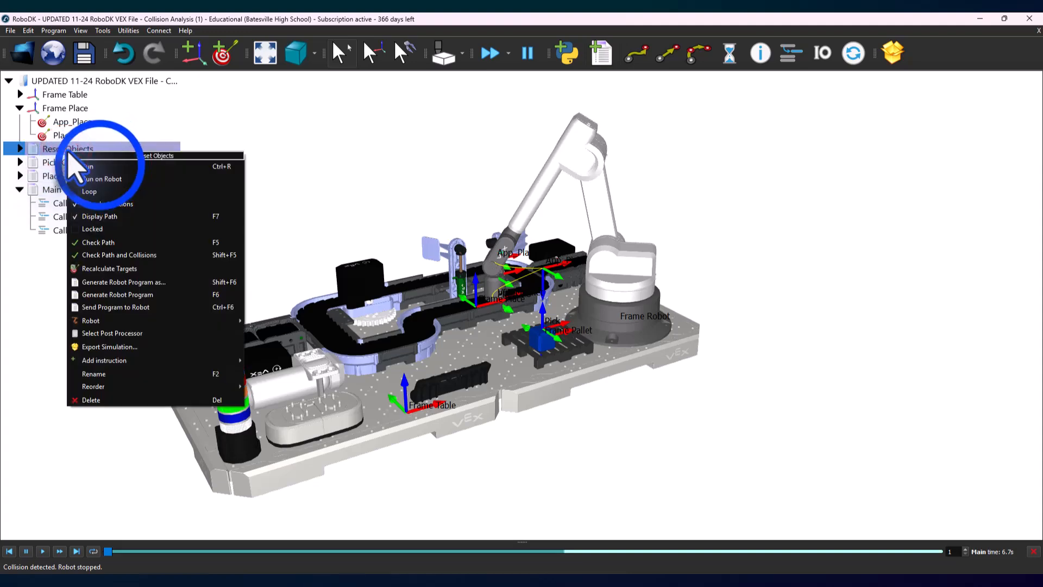
pyautogui.click(104, 163)
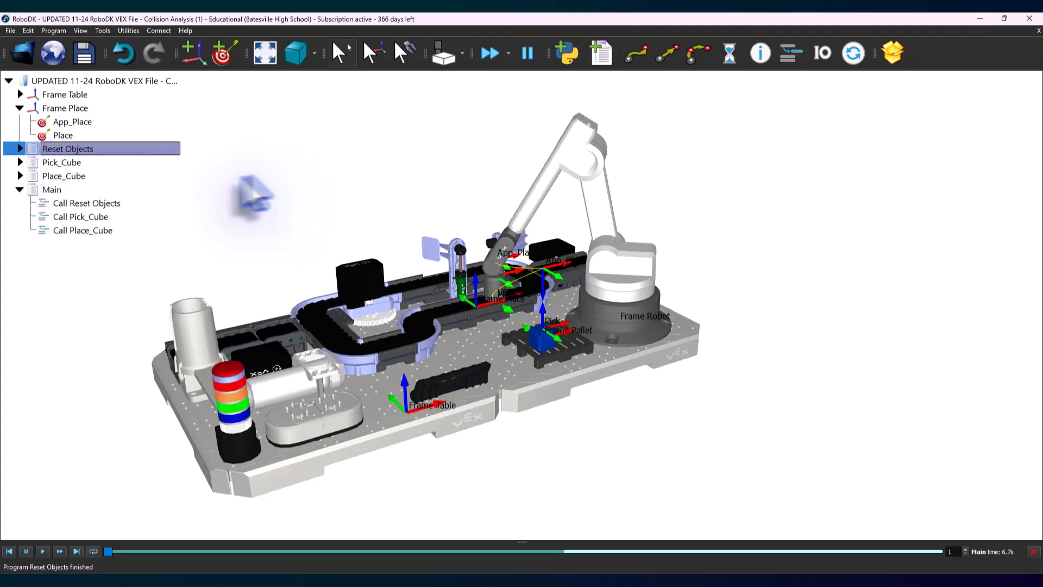
pyautogui.rightClick(59, 190)
pyautogui.click(76, 208)
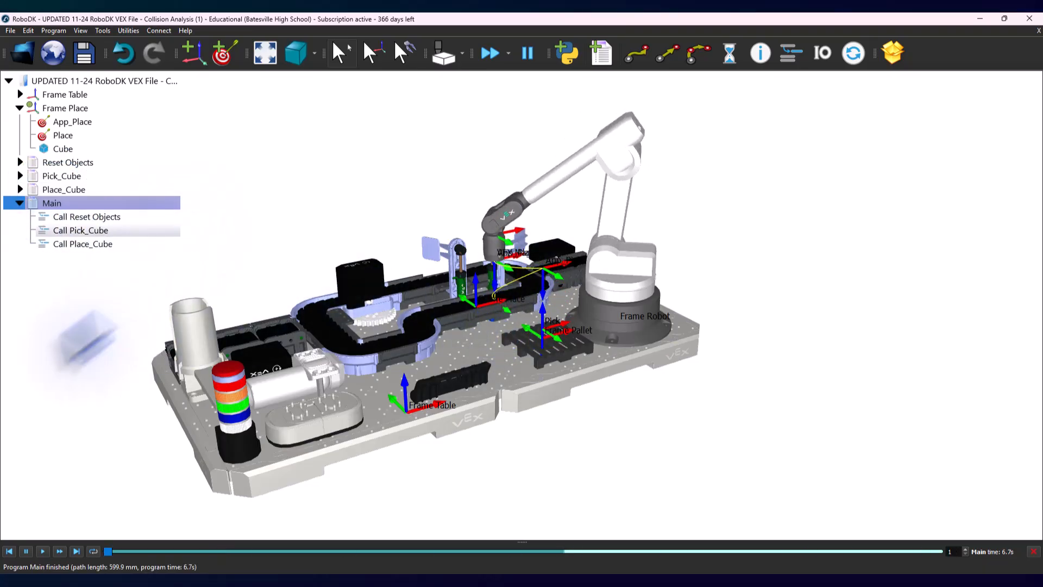
# Step: Reset the objects and rerun Main with collision checking enabled, inspecting the cube and magnet at the place position
pyautogui.rightClick(78, 163)
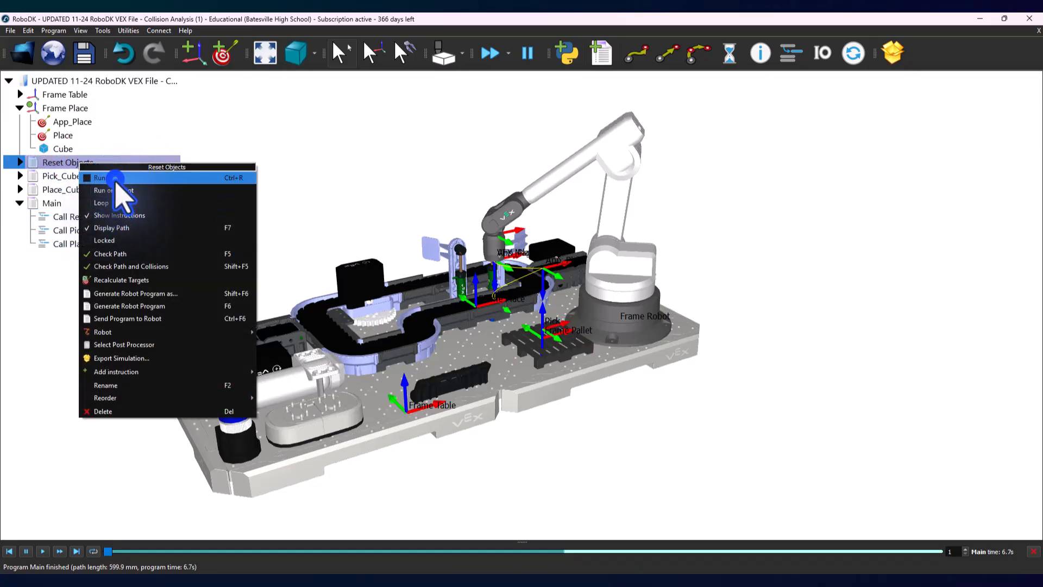
pyautogui.click(108, 178)
pyautogui.click(444, 53)
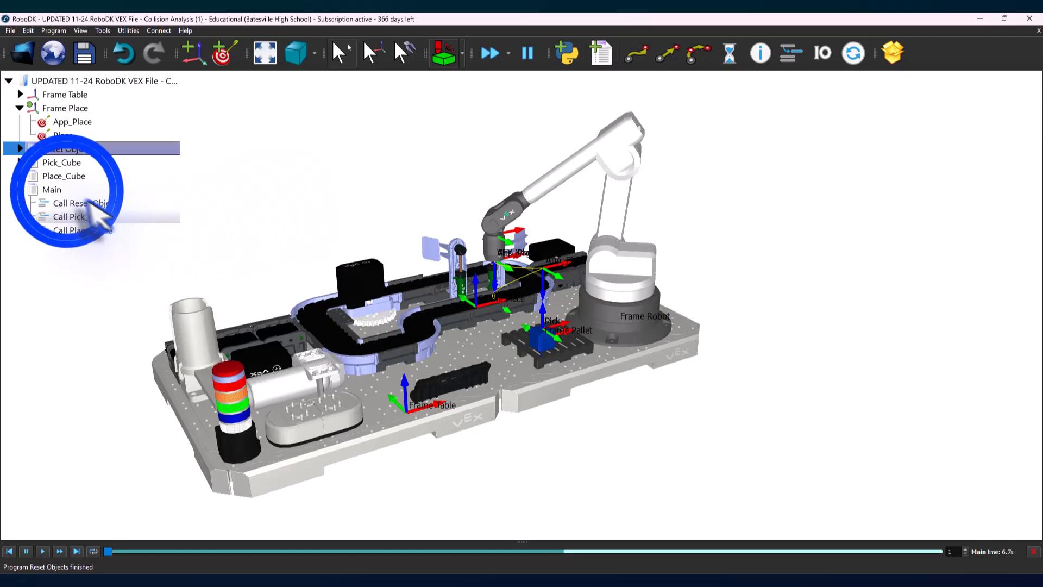
pyautogui.doubleClick(66, 190)
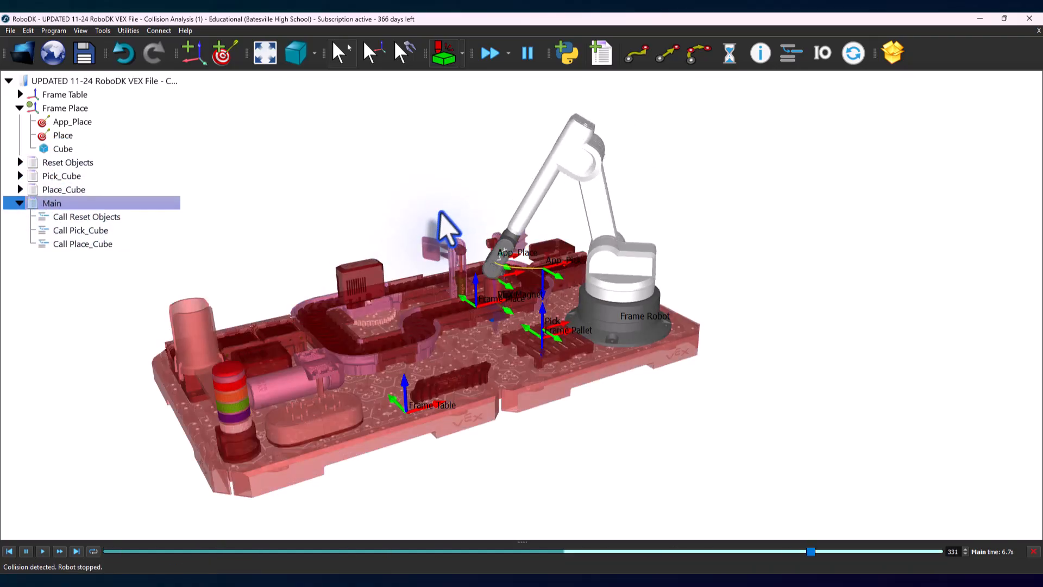
pyautogui.scroll(6, 513, 315)
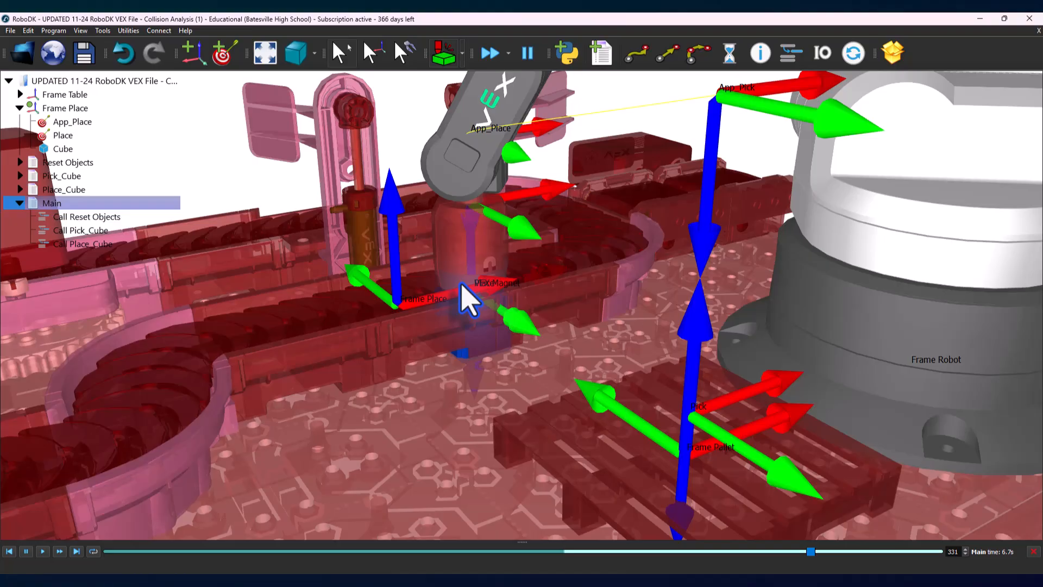
pyautogui.scroll(-6, 468, 299)
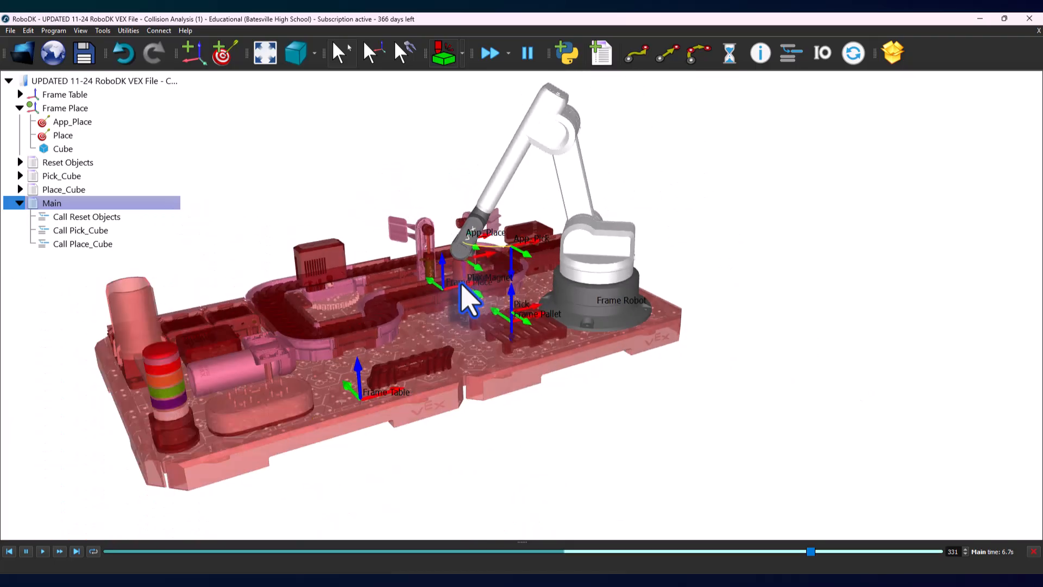
pyautogui.moveTo(345, 198); pyautogui.dragTo(363, 201, button='middle')
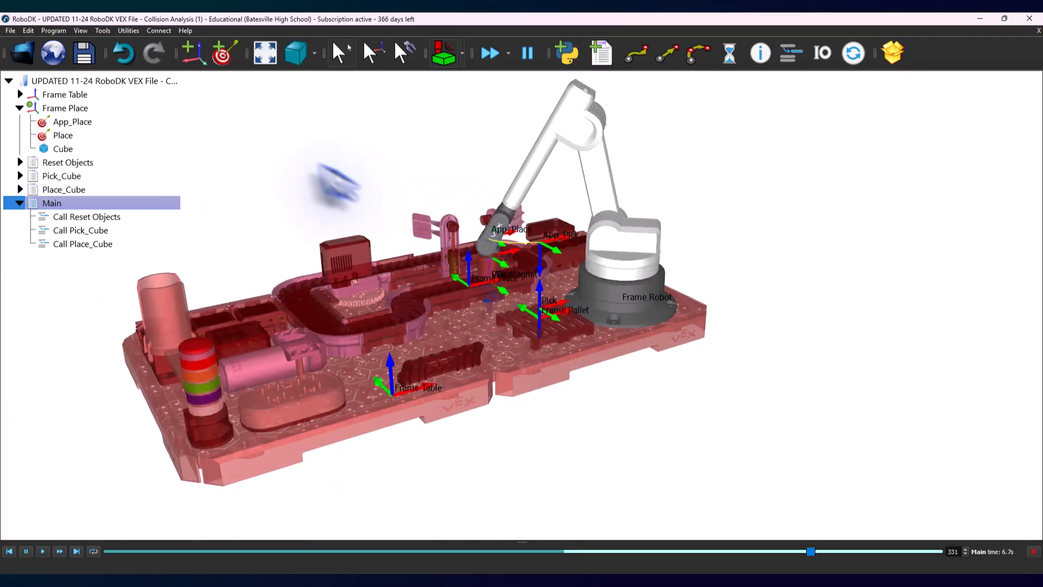
# Step: Set the Place target's Z position relative to Frame Place to 20 mm and inspect the raised arm pose
pyautogui.rightClick(60, 135)
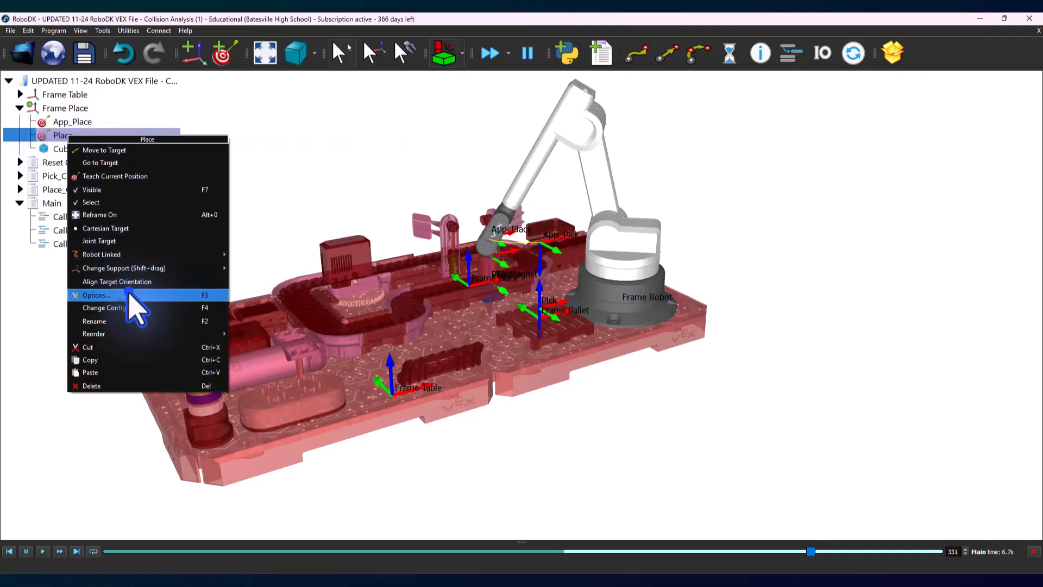
pyautogui.click(133, 295)
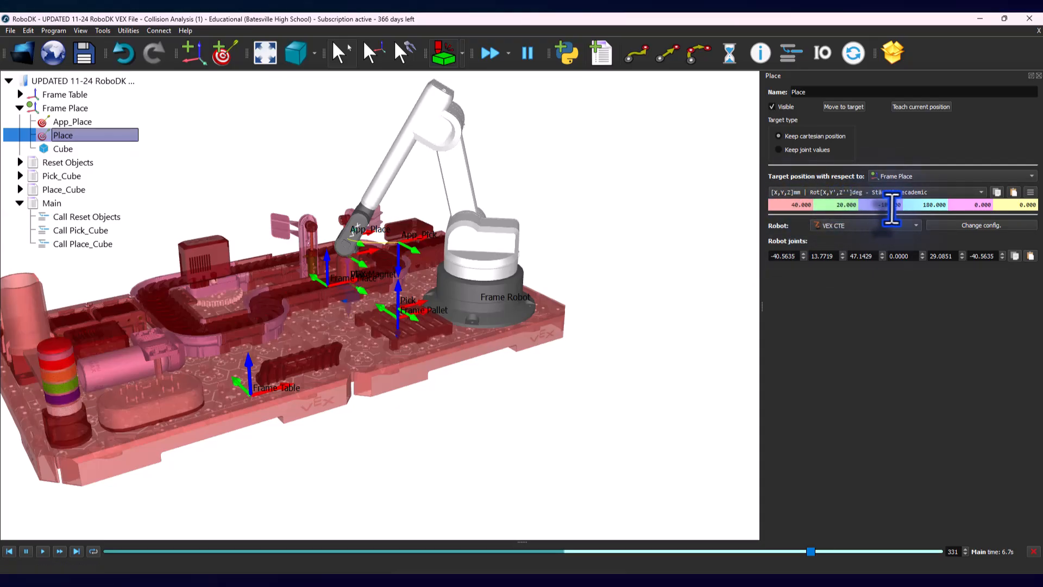
pyautogui.click(869, 205)
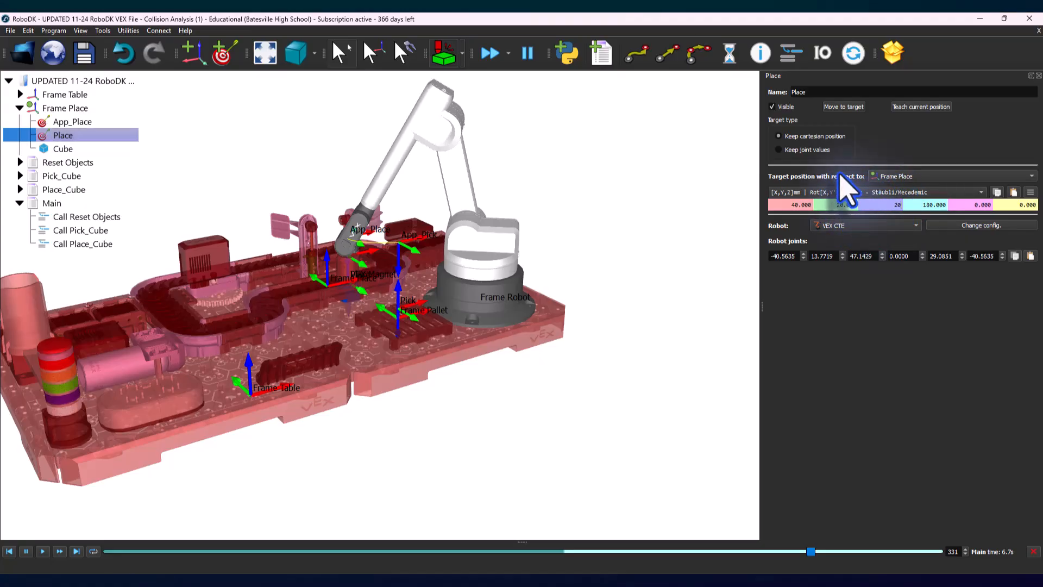
pyautogui.press('Return')
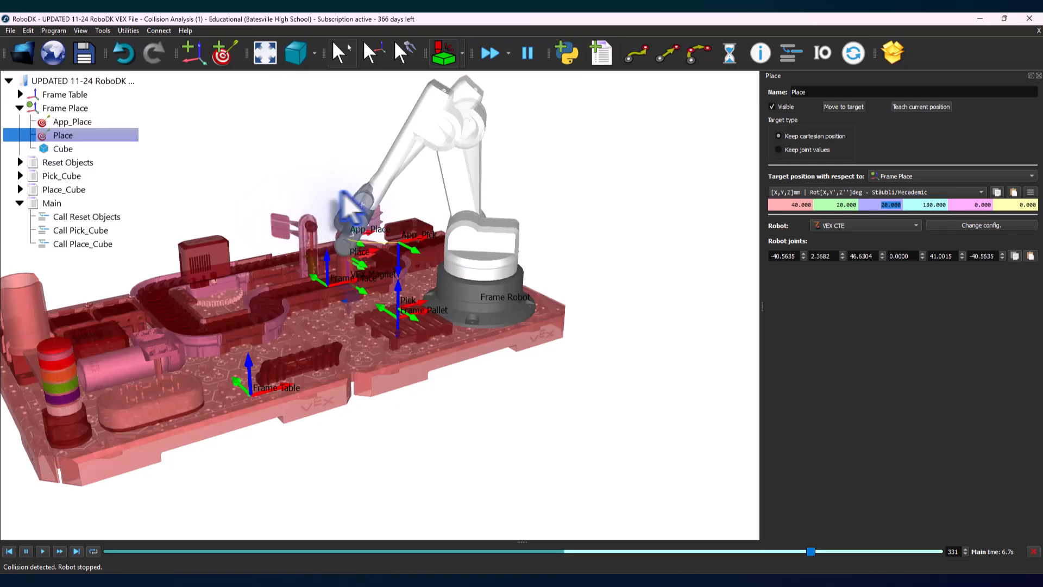
pyautogui.scroll(5, 350, 209)
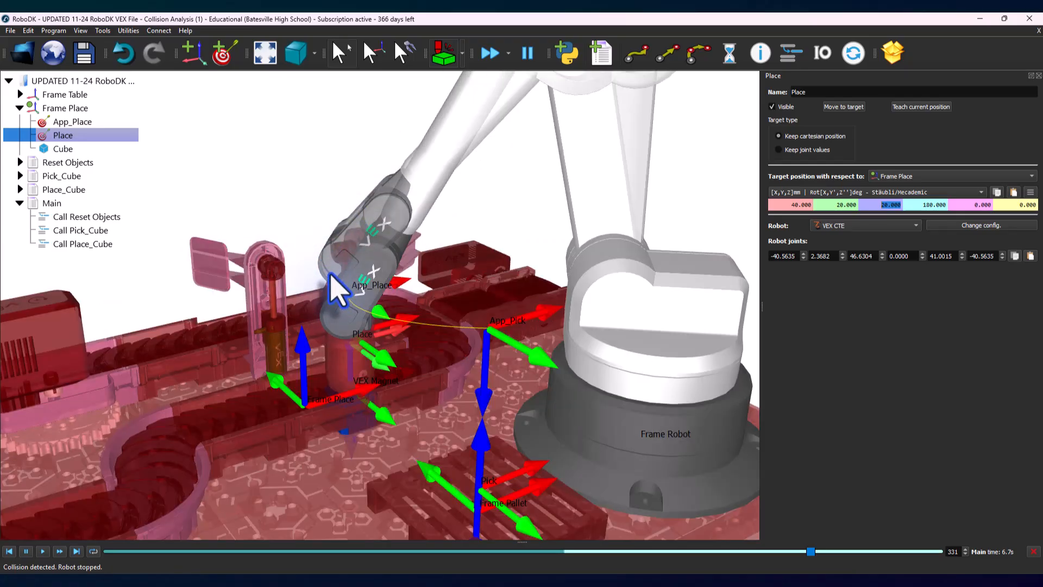
pyautogui.scroll(-6, 337, 290)
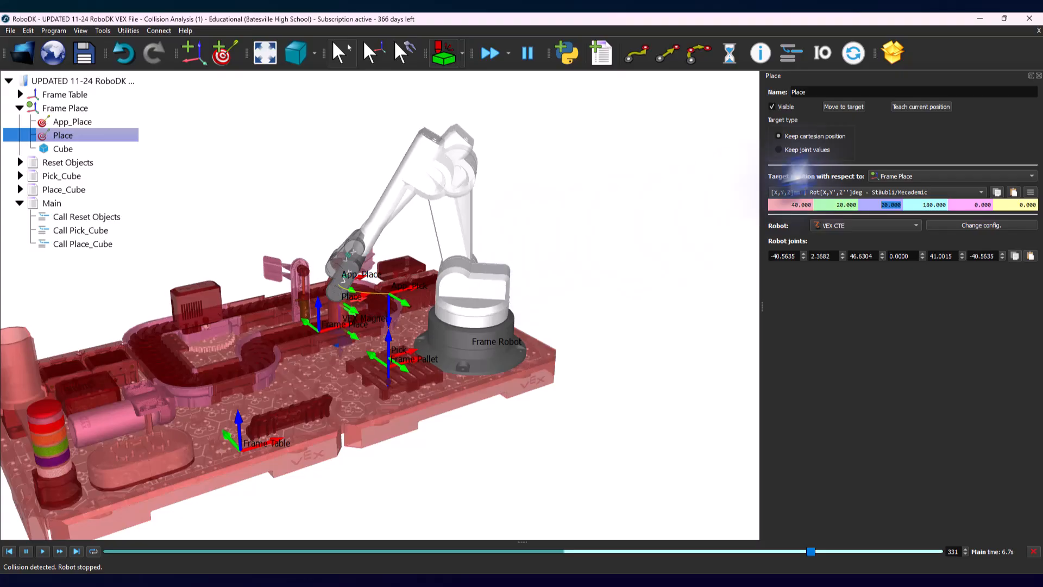
pyautogui.click(1032, 76)
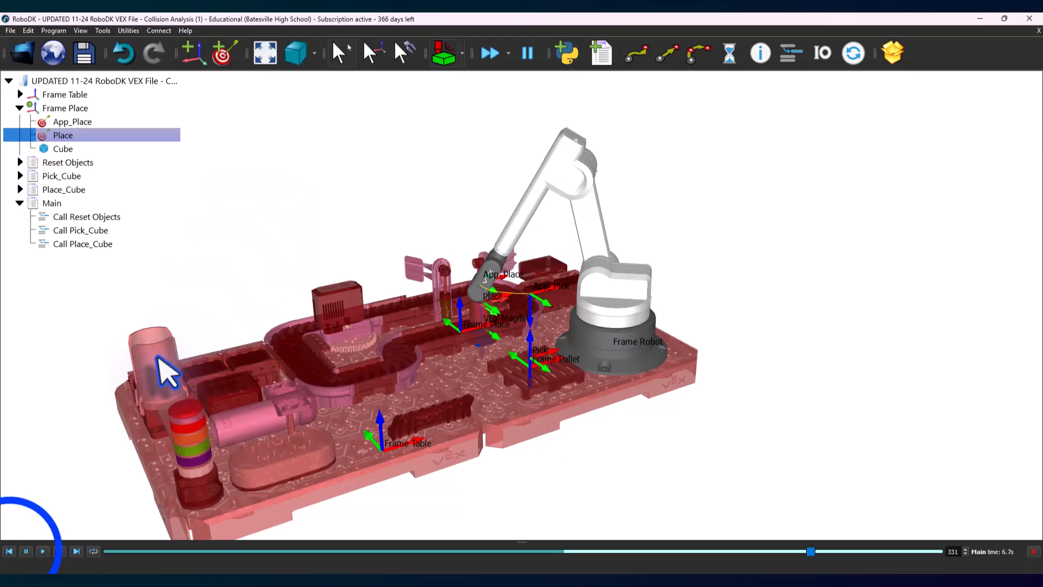
# Step: Rewind the Main simulation to the start and run Reset Objects with collision checking off, re-enabling the checking after the reset
pyautogui.click(10, 551)
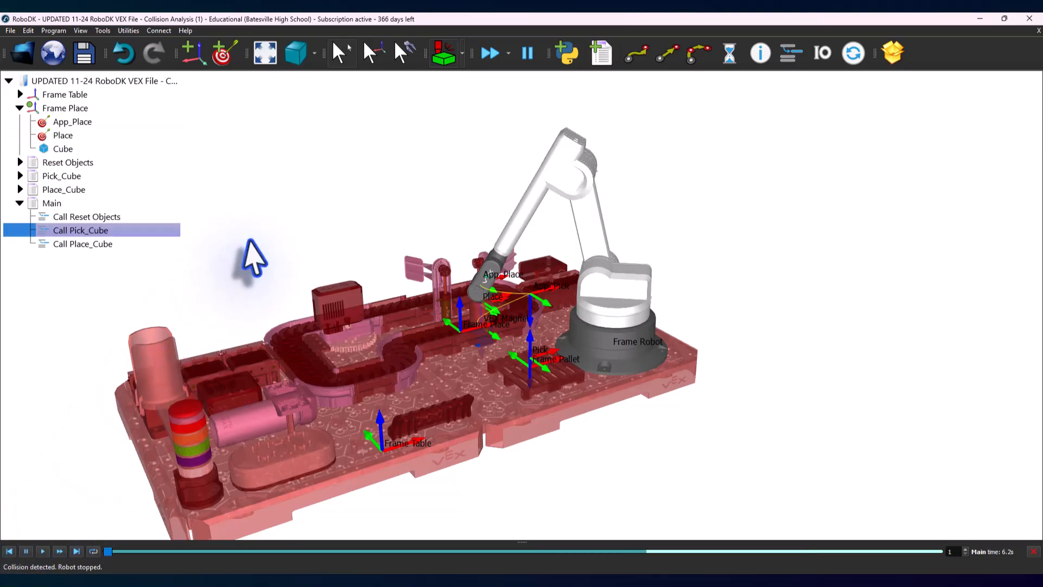
pyautogui.moveTo(275, 251); pyautogui.dragTo(321, 242, button='right')
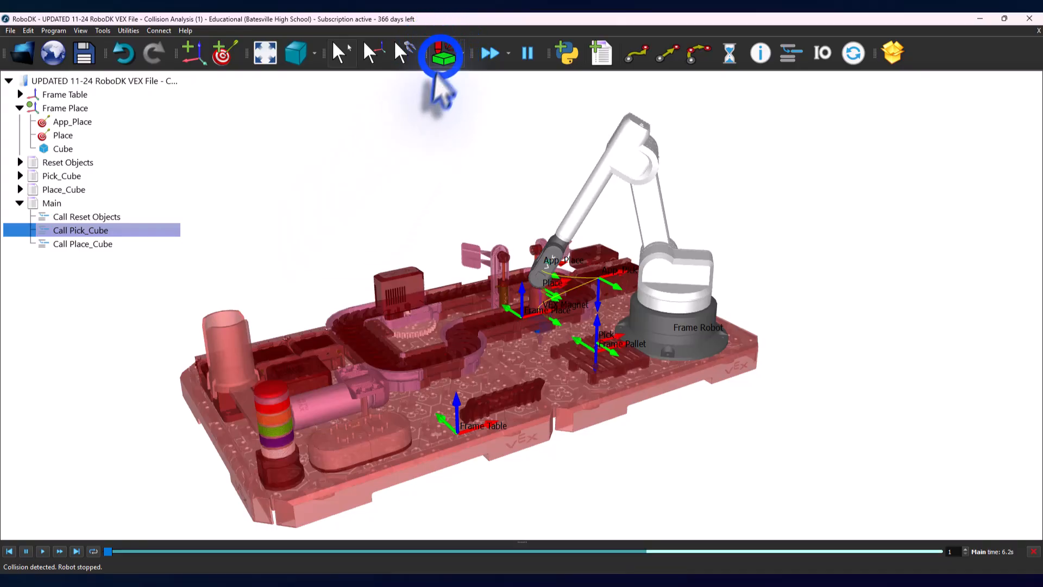
pyautogui.click(443, 53)
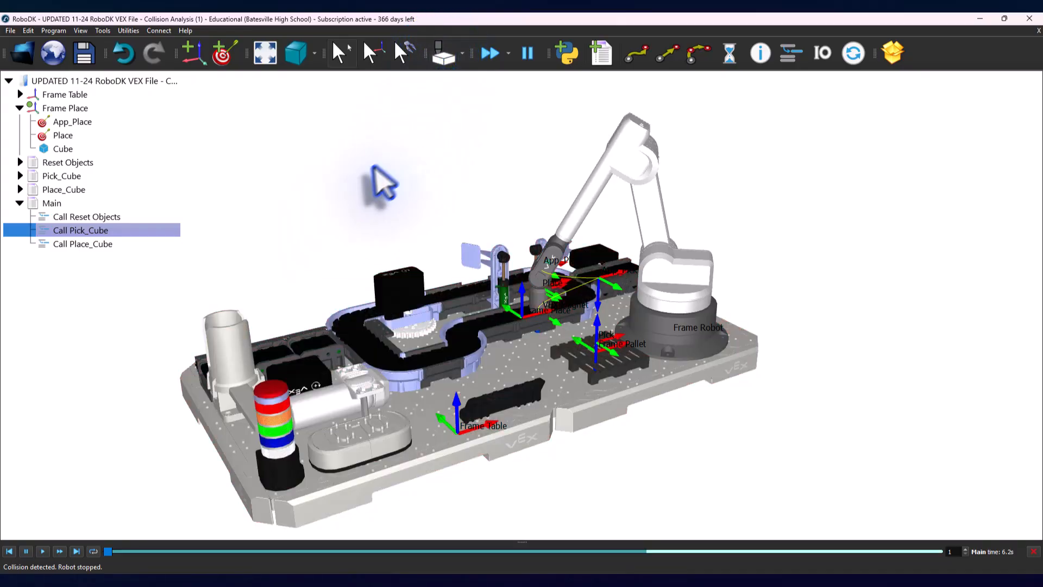
pyautogui.rightClick(92, 163)
pyautogui.click(122, 178)
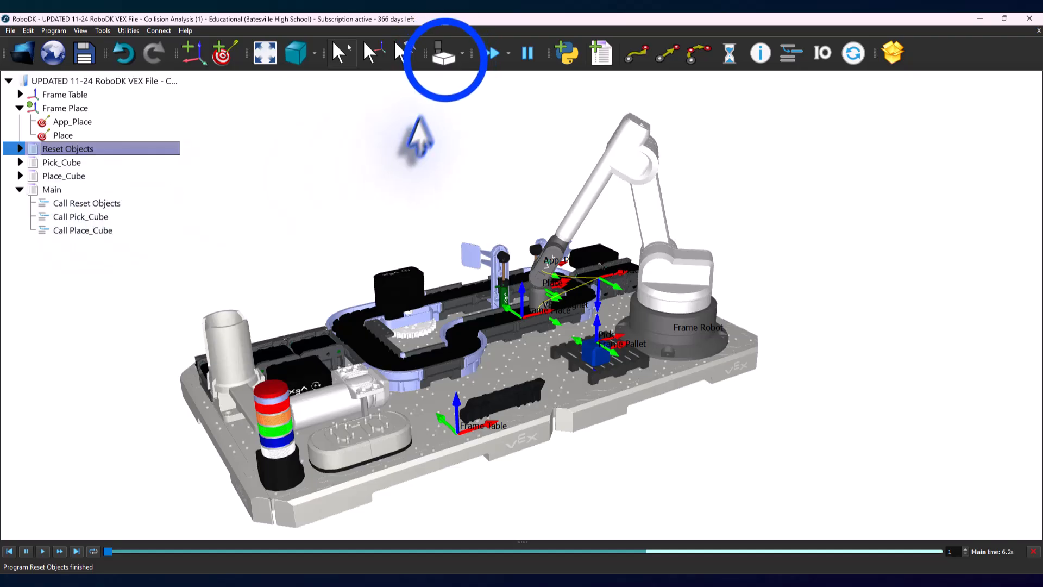
pyautogui.click(444, 57)
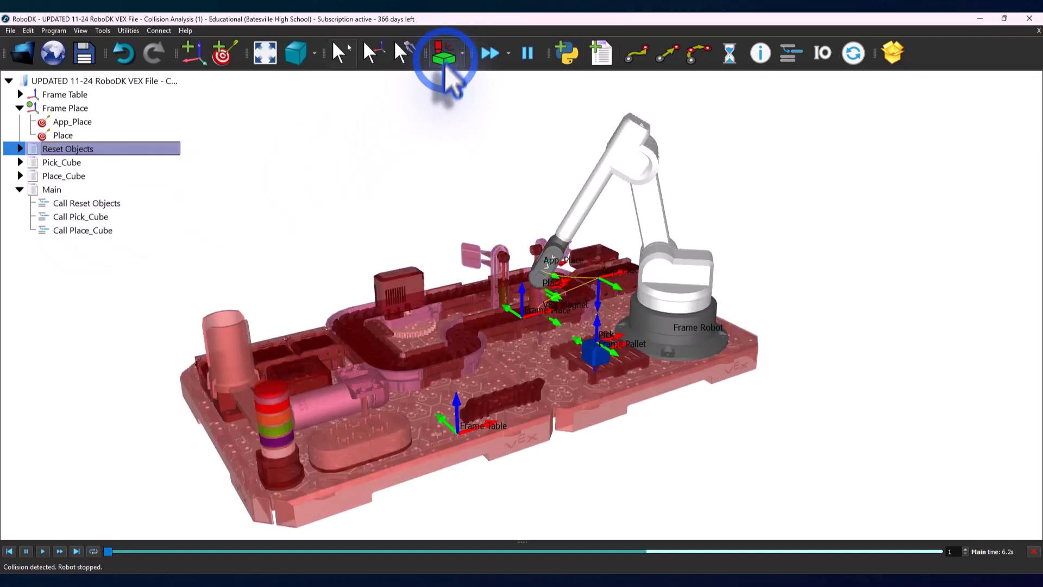
pyautogui.click(20, 94)
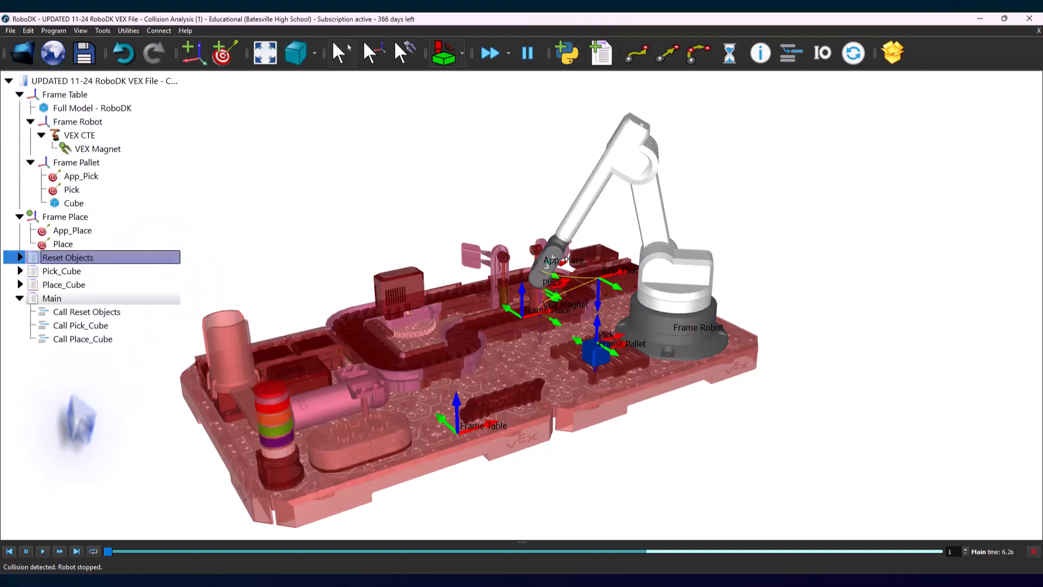
# Step: Try to replay the Main simulation, then turn collision checking off and move the VEX CTE robot to its home position
pyautogui.click(44, 551)
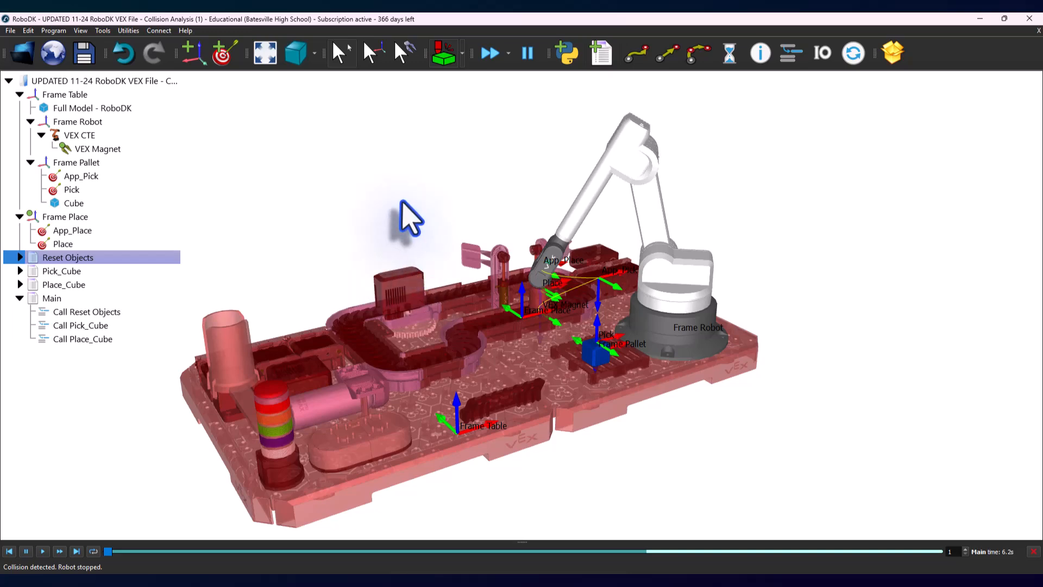
pyautogui.click(444, 53)
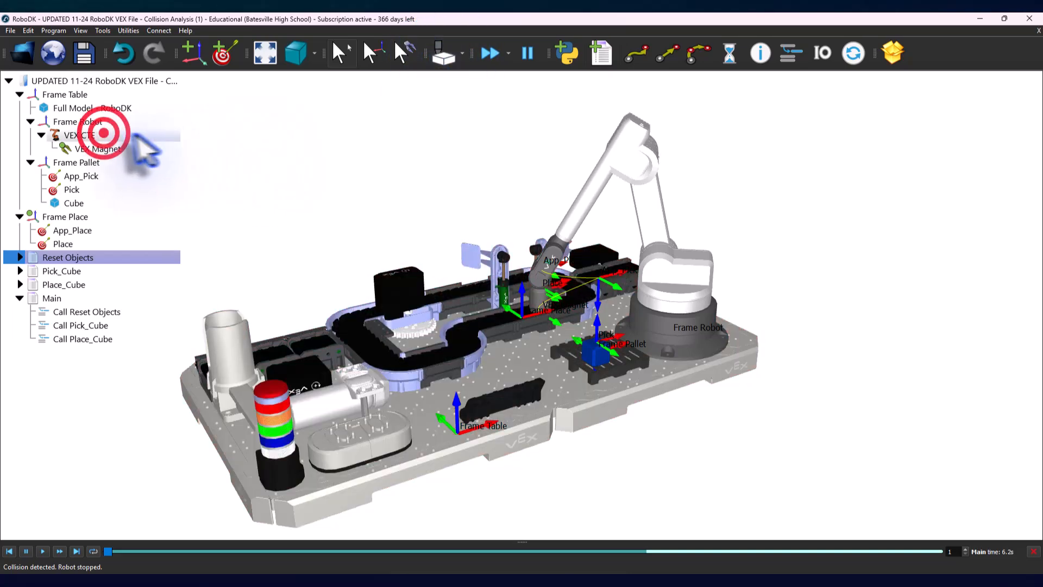
pyautogui.click(105, 134)
pyautogui.rightClick(105, 134)
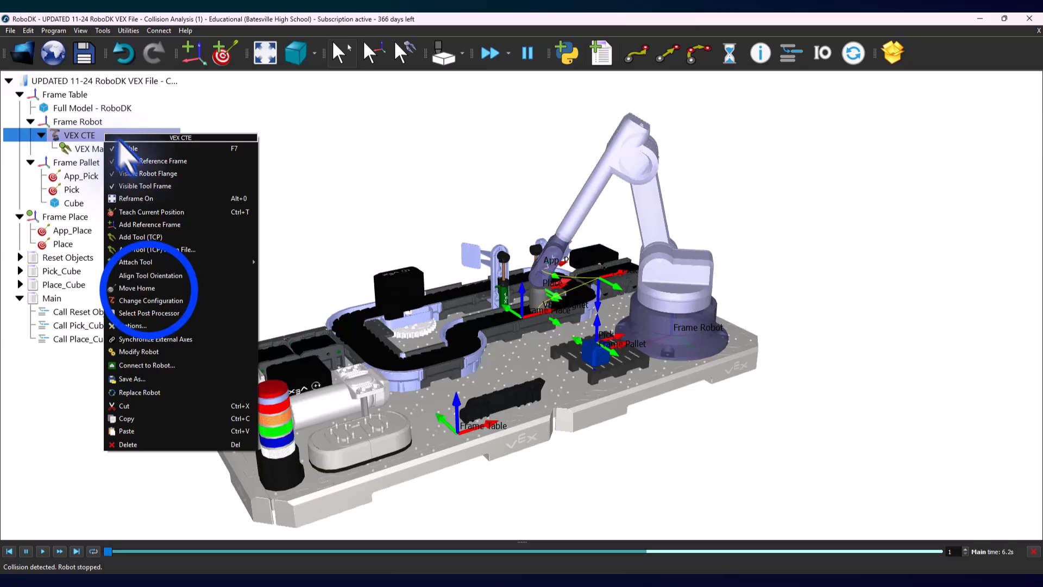
pyautogui.click(148, 289)
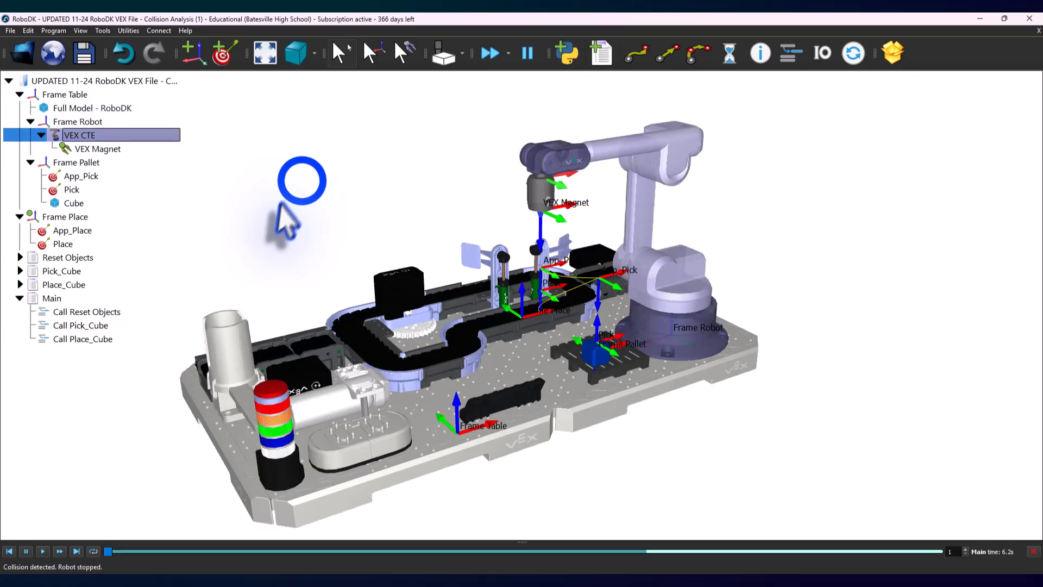
pyautogui.click(301, 181)
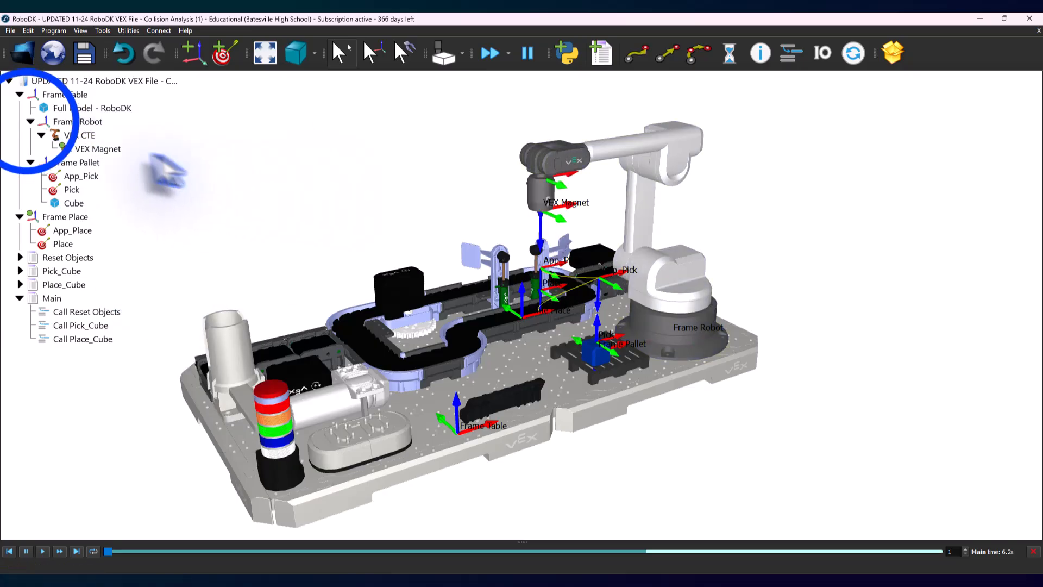
# Step: Collapse the Frame Robot and Frame Table branches and run the full Main program with collision checking off
pyautogui.click(30, 121)
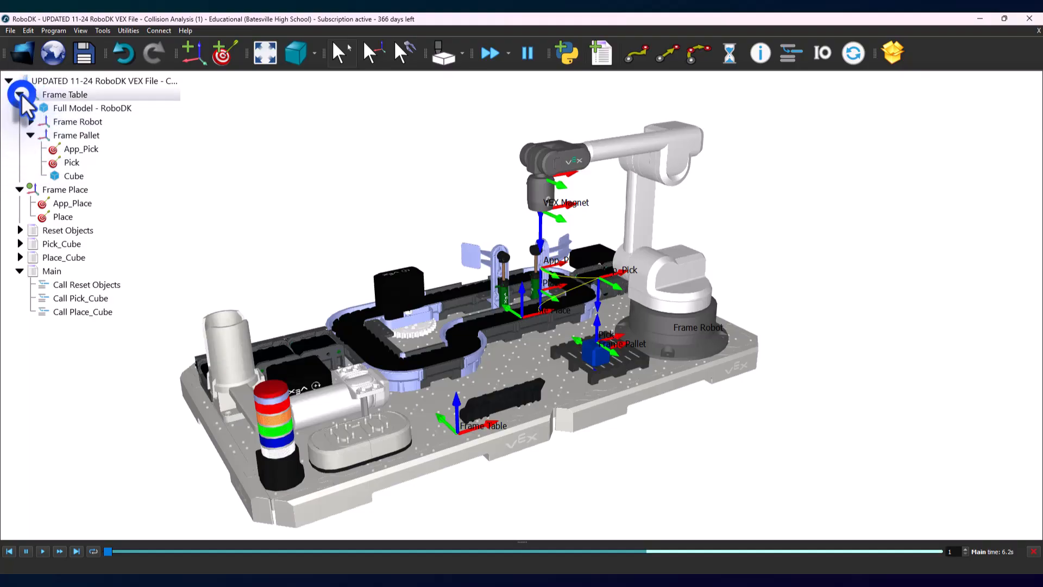
pyautogui.click(19, 94)
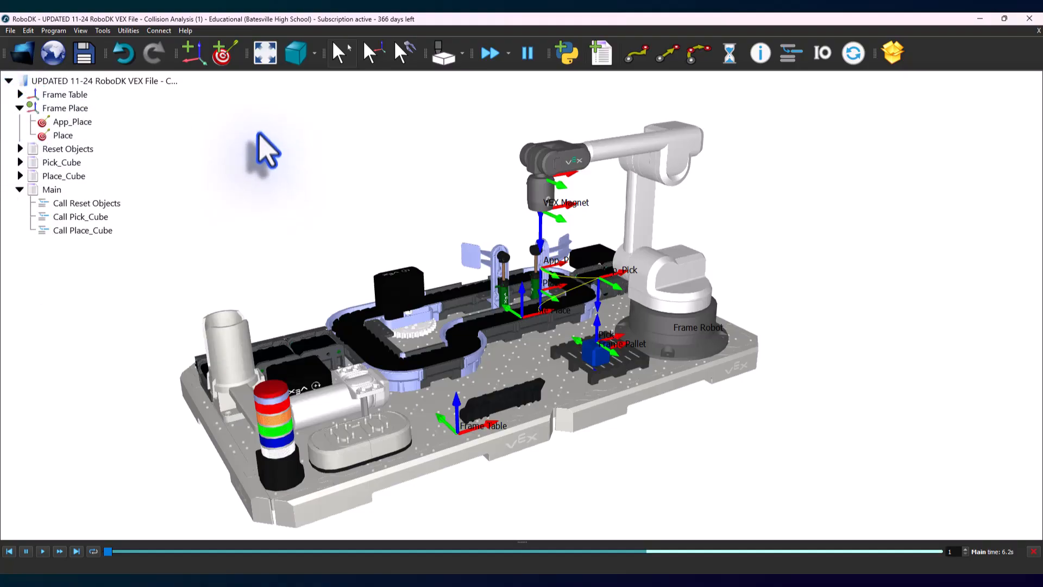
pyautogui.click(66, 181)
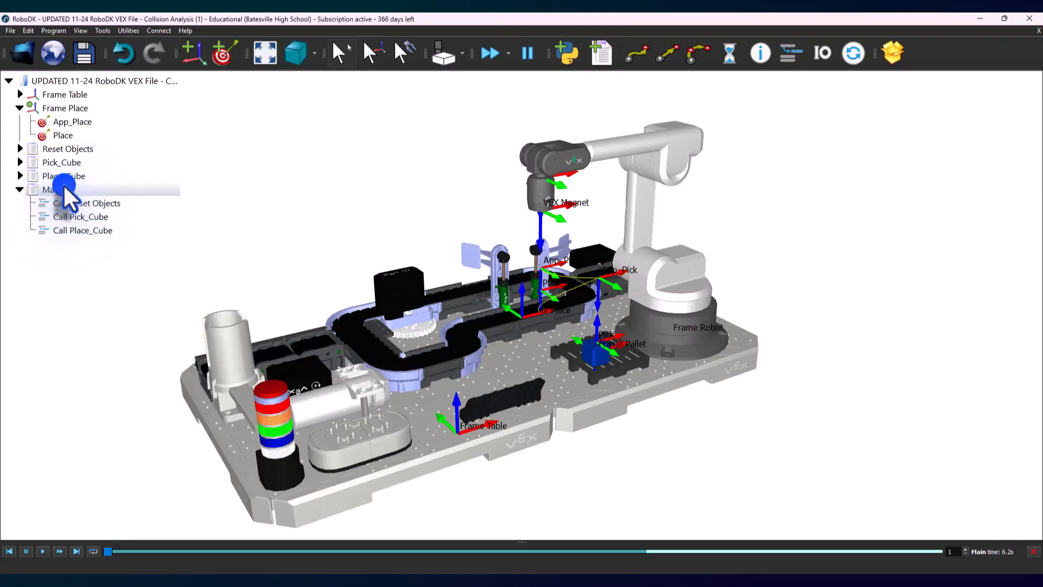
pyautogui.doubleClick(64, 187)
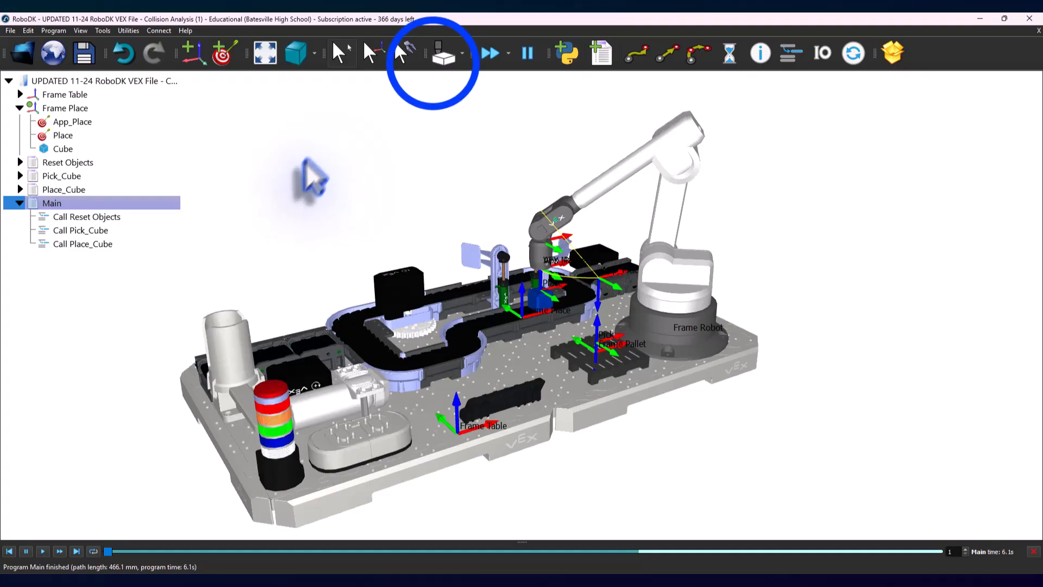
# Step: Turn collision checking back on and replay the Main simulation from the start
pyautogui.click(433, 64)
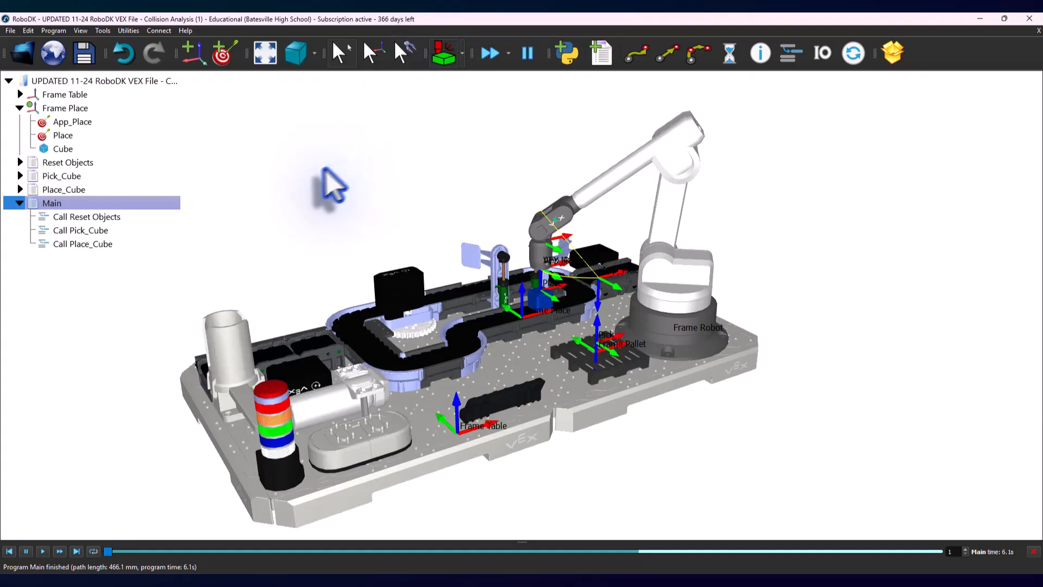
pyautogui.click(43, 551)
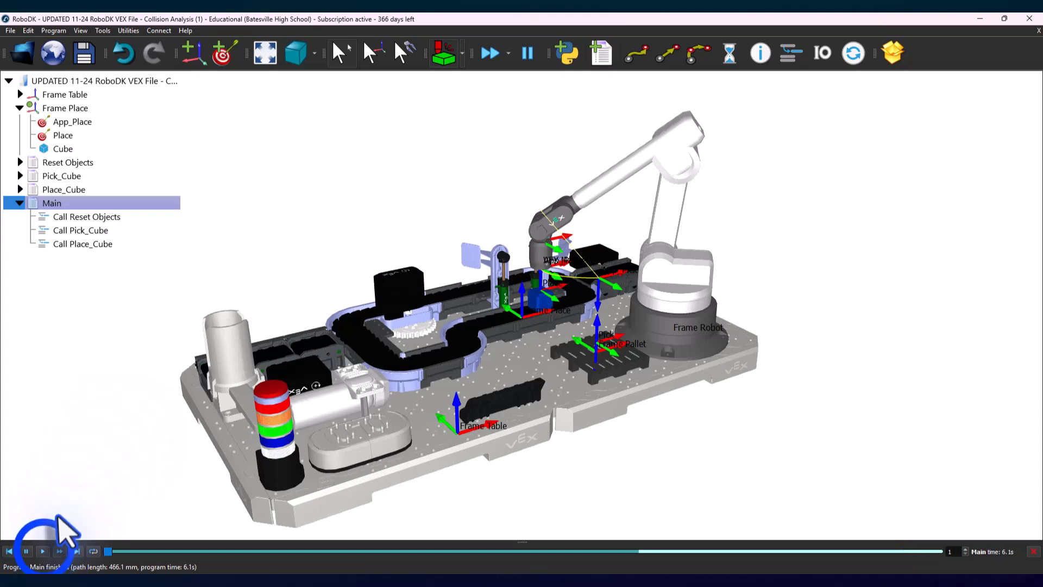
pyautogui.click(43, 551)
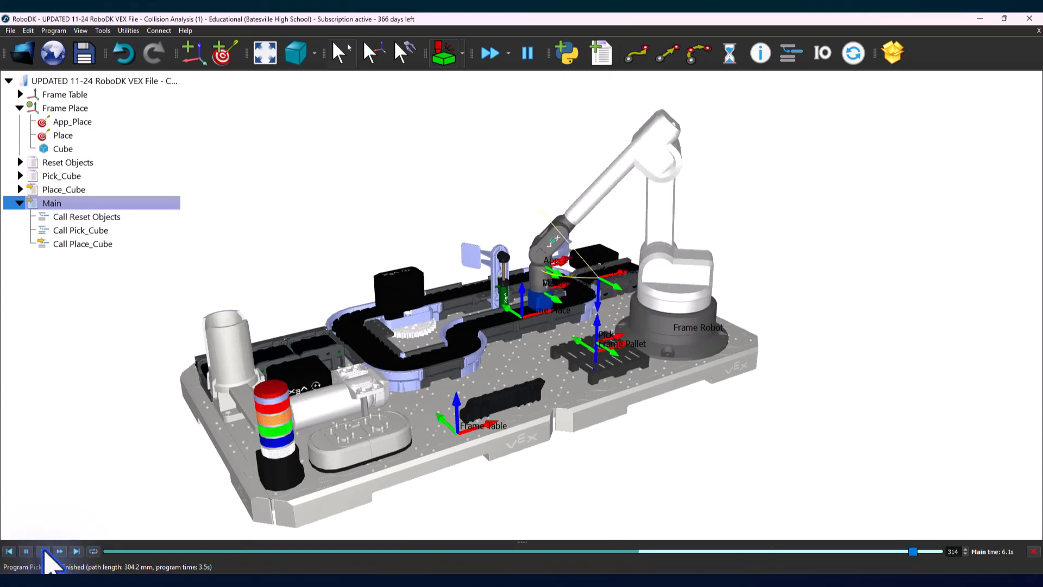